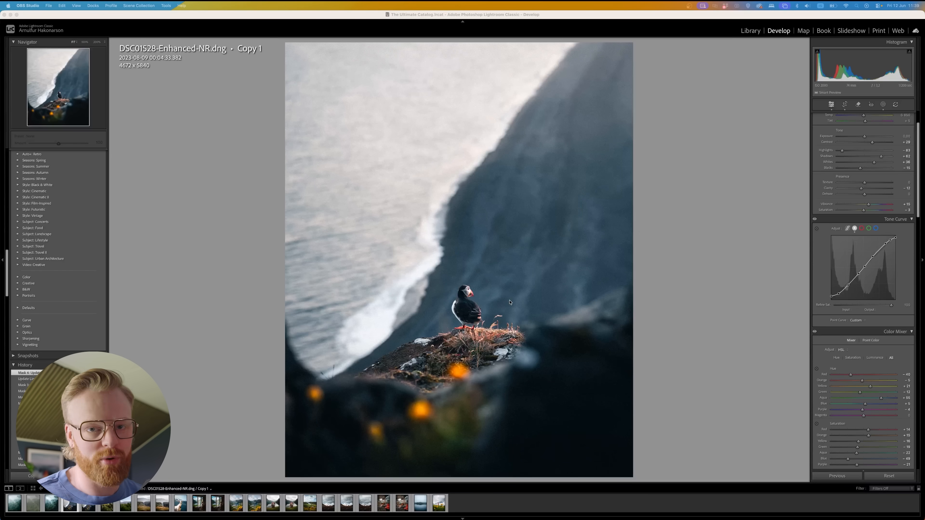
Compare Copy 1 and Copy 4 of the DSC01528-Enhanced-NR.dng puffin photo by switching back and forth between them.
left_click(737, 320)
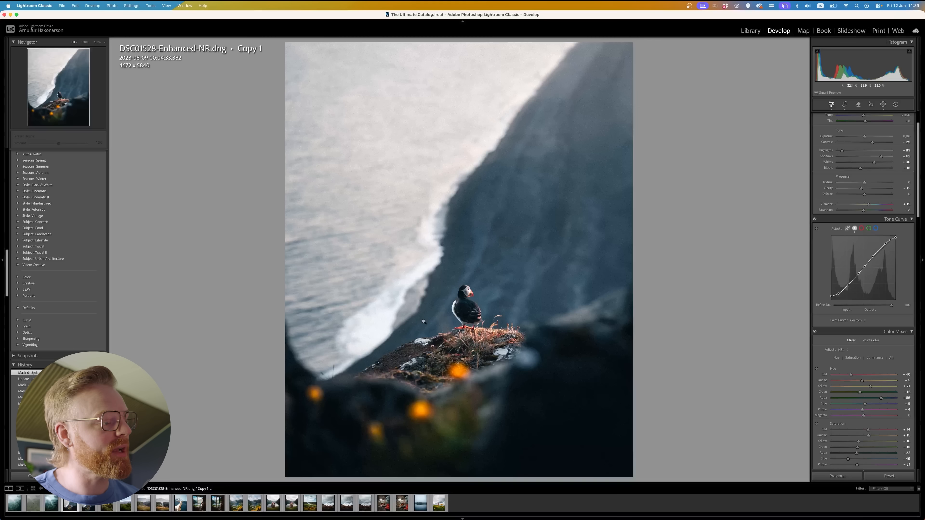
key("Right")
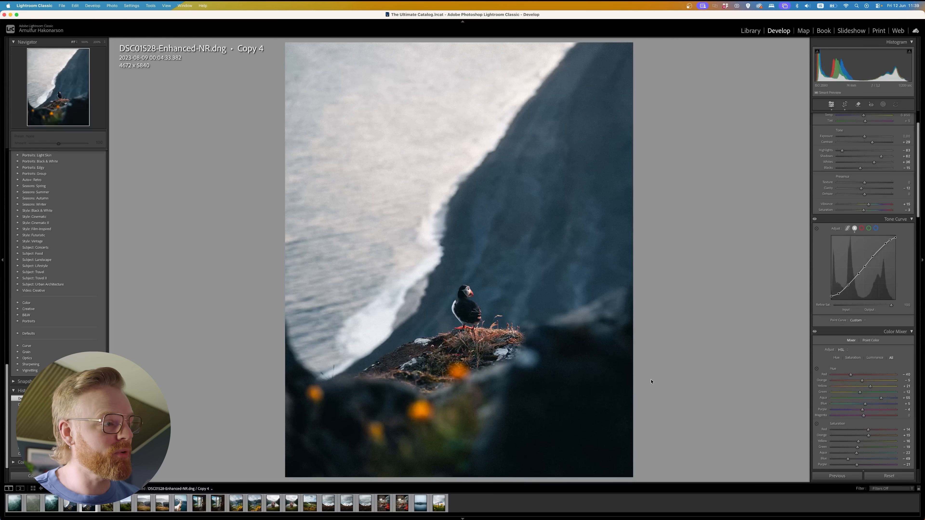
key("Left")
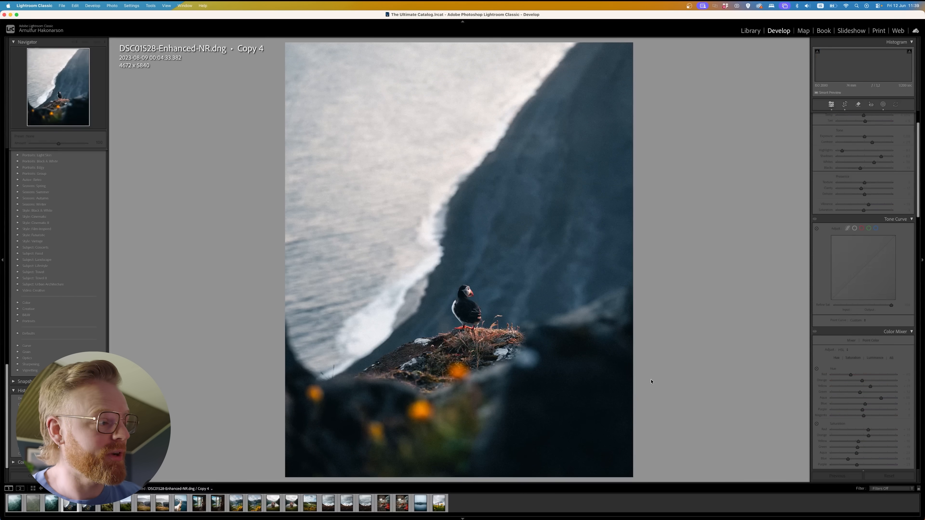
key("Right")
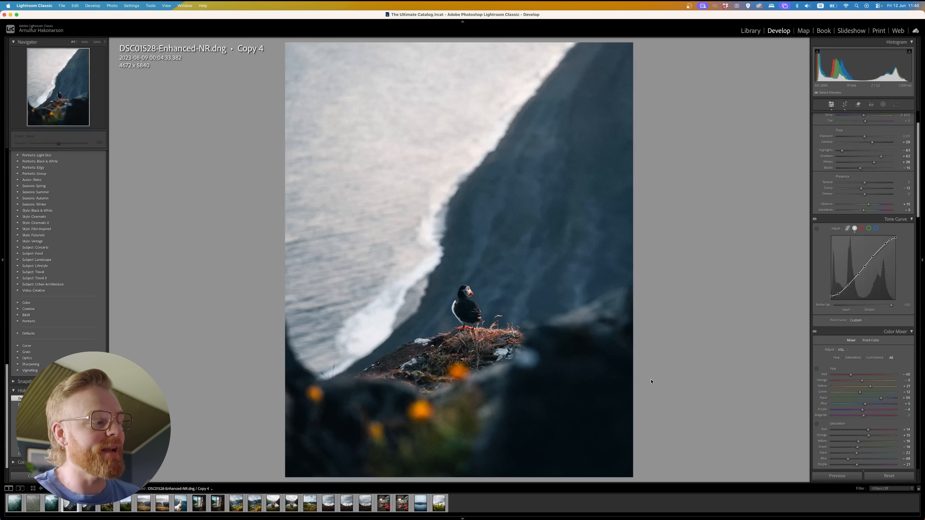
key("Left")
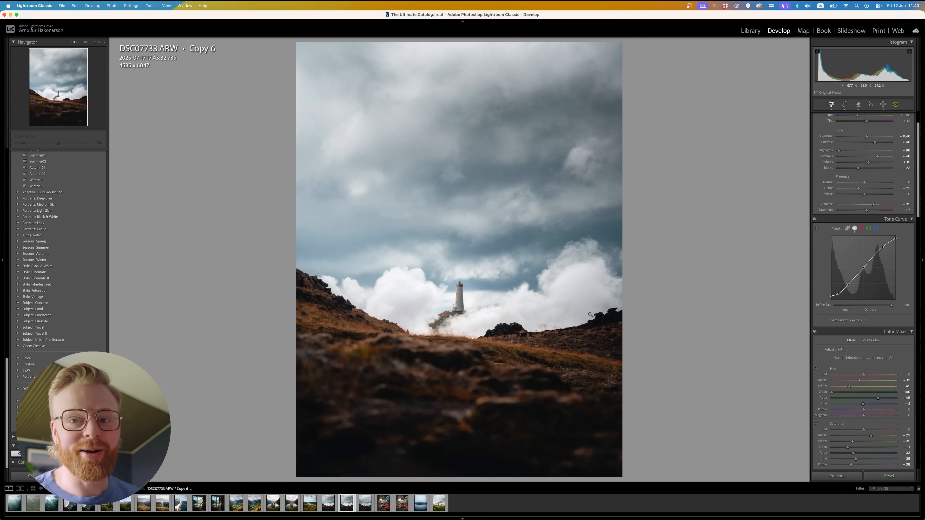
Compare Copy 6 and Copy 5 of the DSC07733.ARW lighthouse photo by alternating between the two versions.
key("Right")
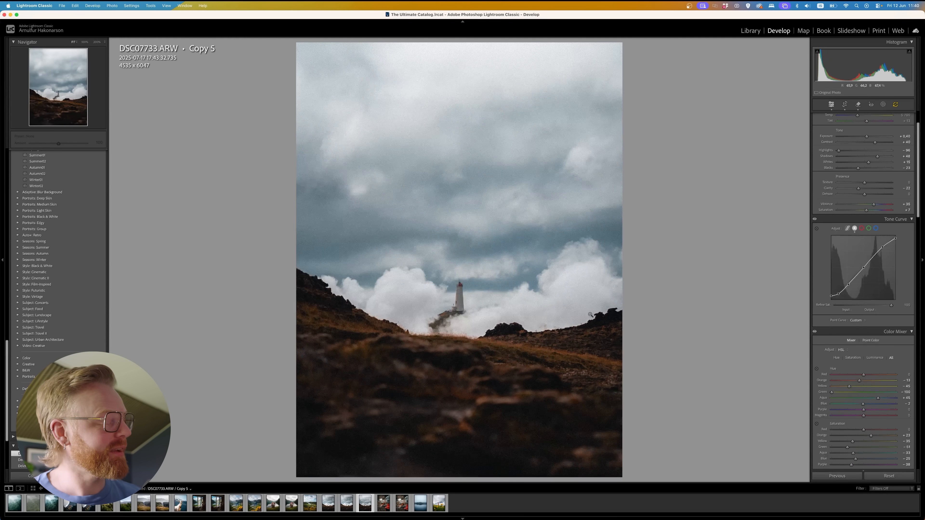
key("Left")
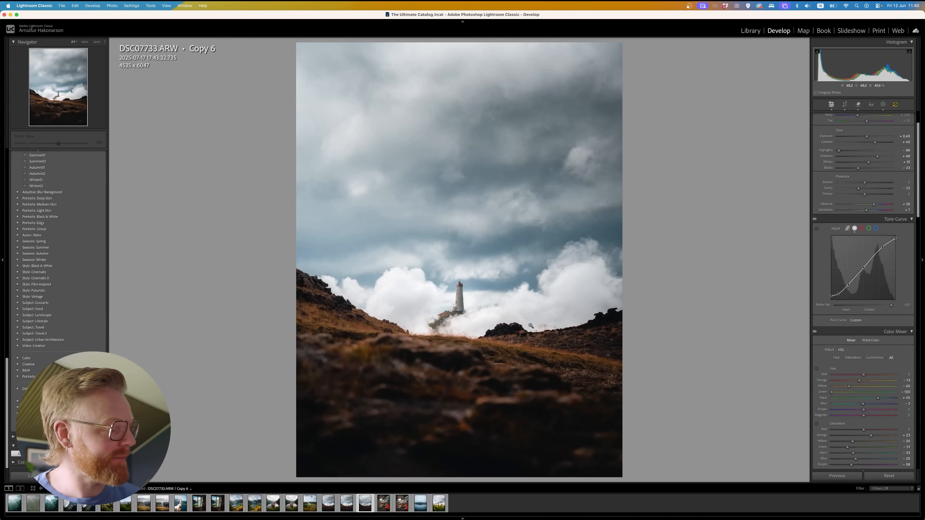
key("Right")
Compare the DSC04846-Enhanced-NR.dng fjord photo with its Copy 1 by alternating between them.
left_click(242, 503)
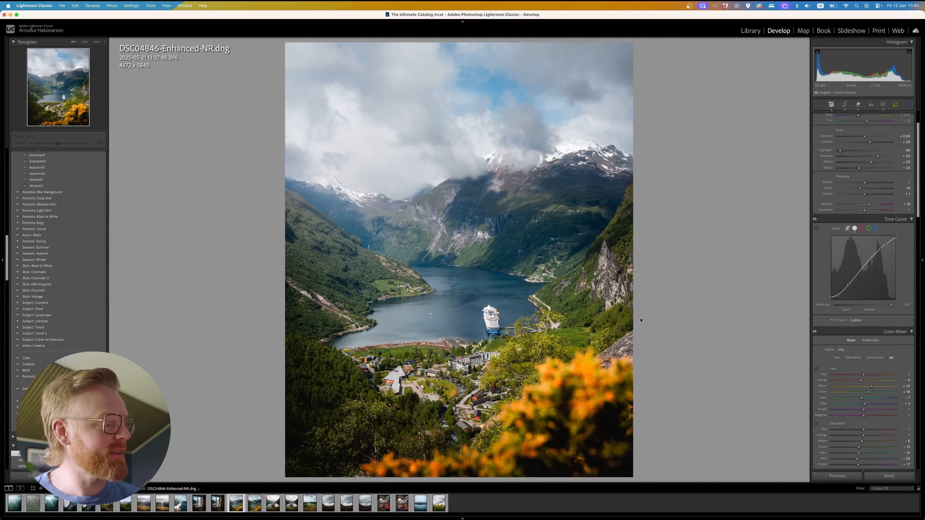
key("super+apostrophe")
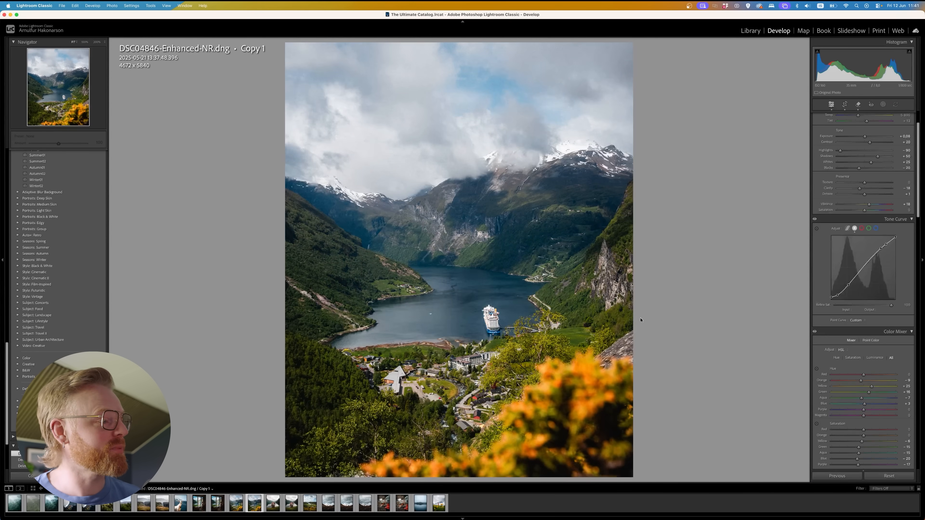
key("Left")
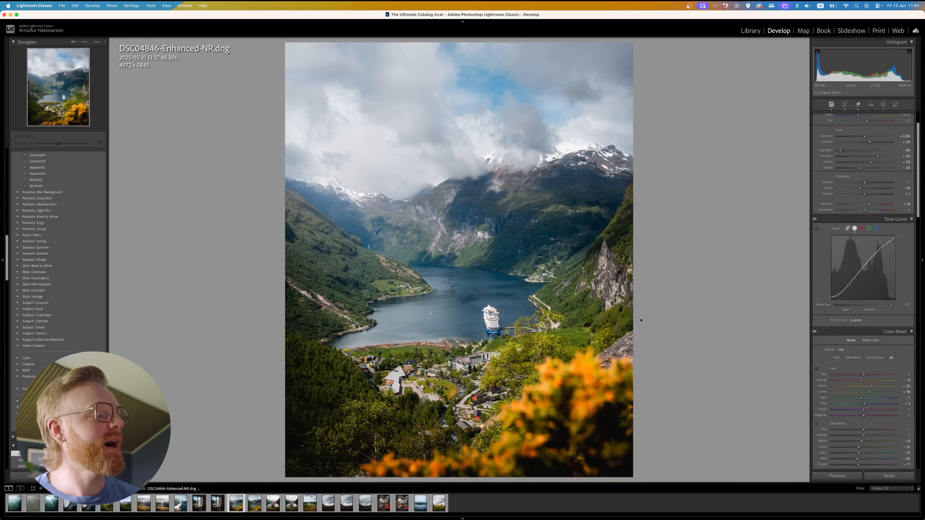
key("Right")
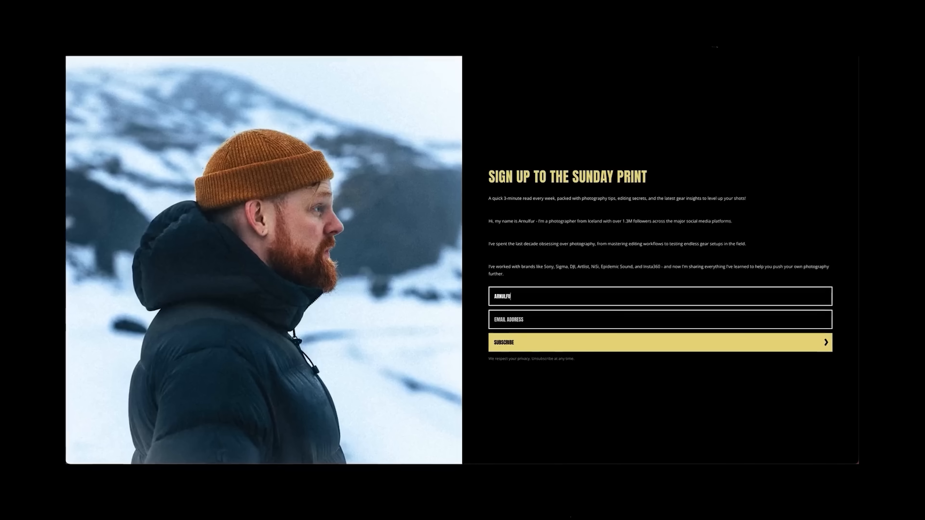
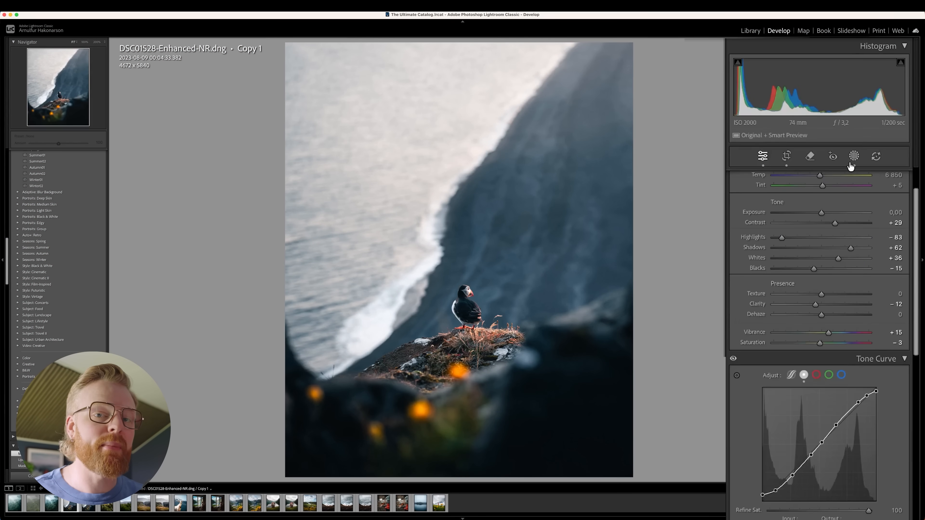
Show the masks of the puffin photo's Copy 1 and toggle all of them off and on to compare.
left_click(846, 174)
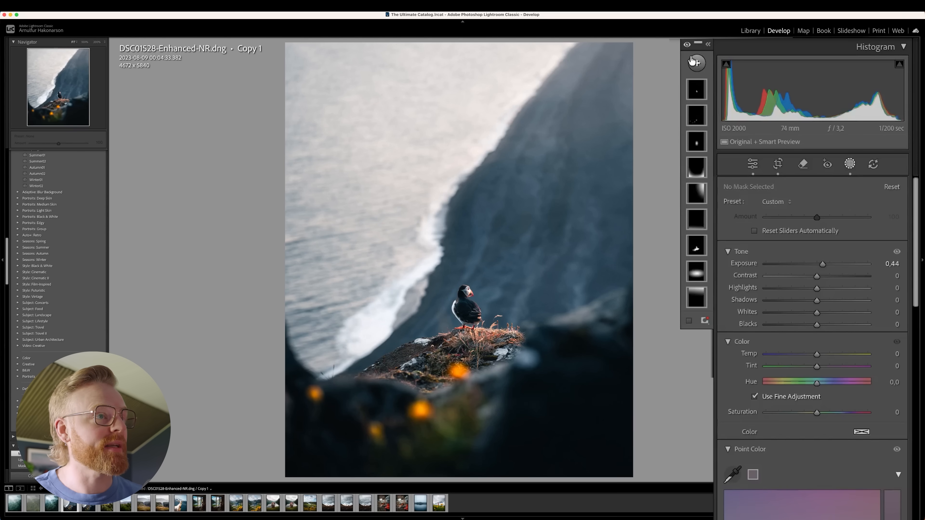
left_click(687, 46)
left_click(687, 47)
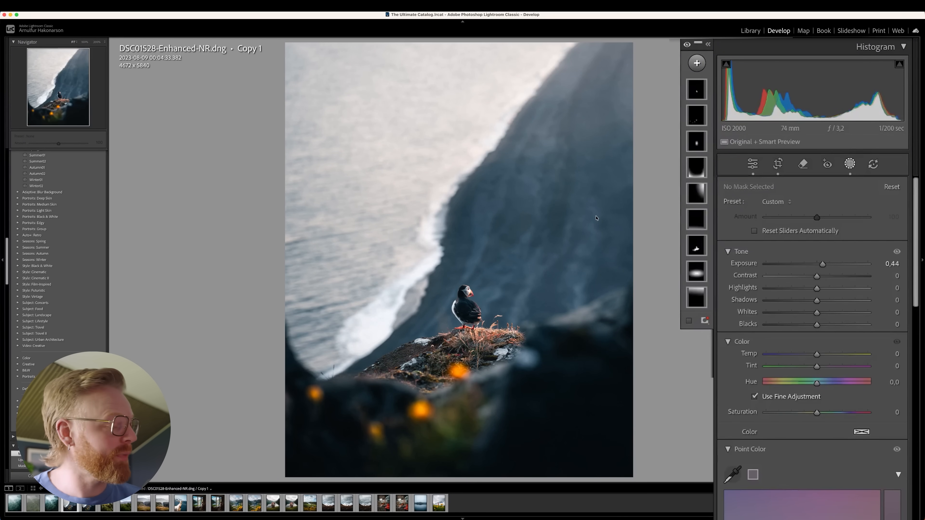
Open Copy 1 of the DSC03992-Enhanced-NR.dng hotel window photo and toggle all its masks off and on.
left_click(201, 508)
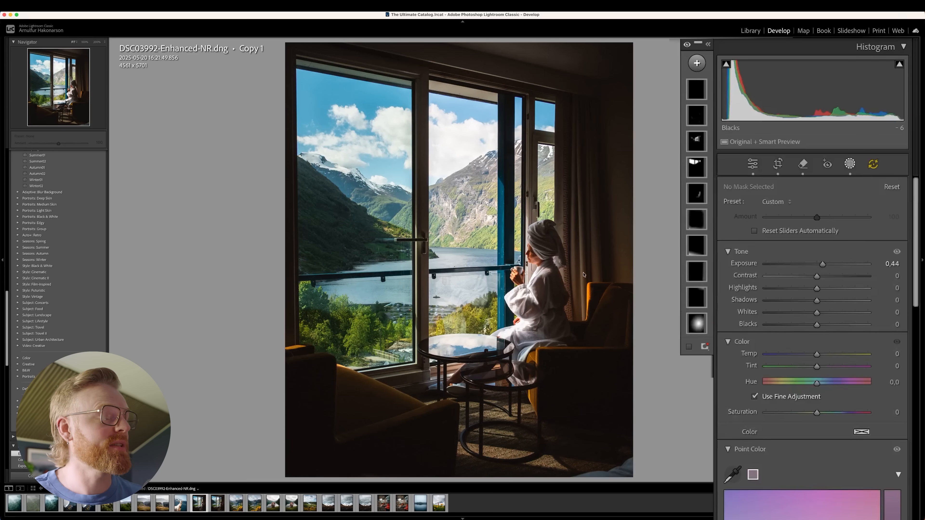
left_click(686, 46)
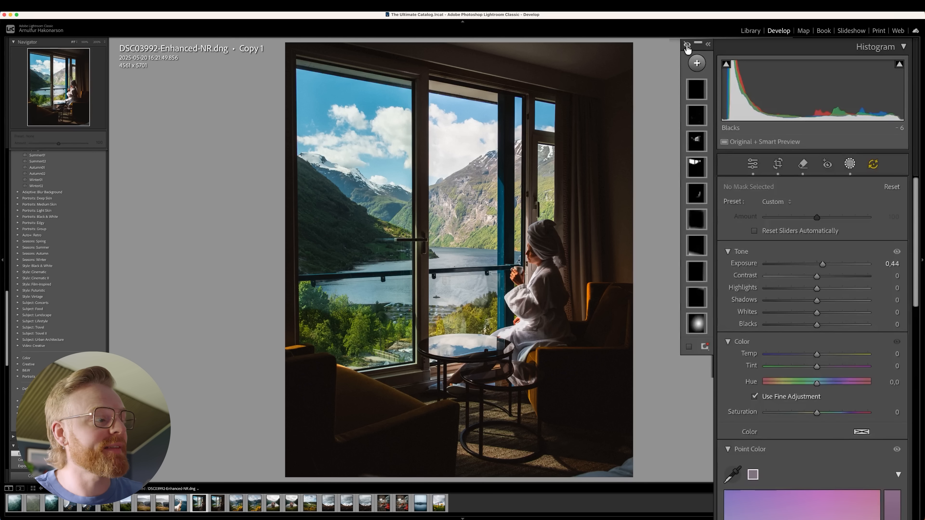
left_click(686, 45)
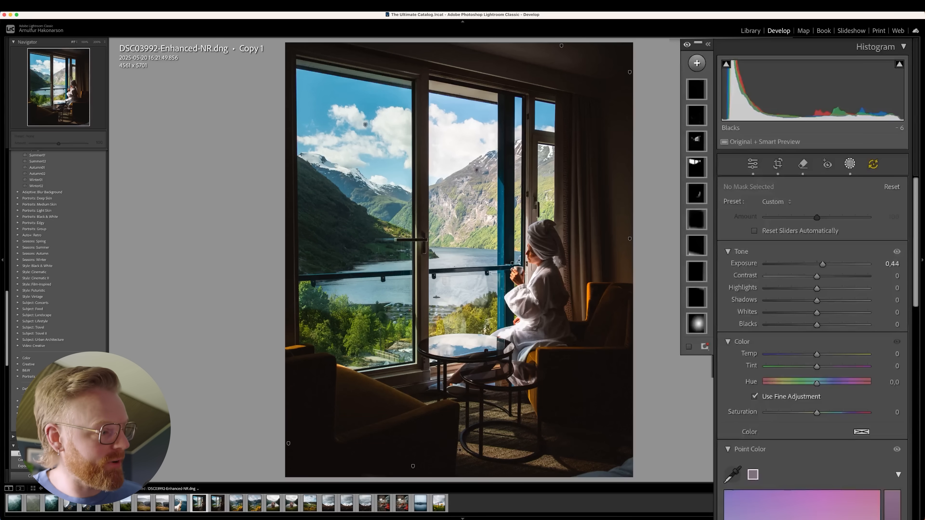
Shift the Mask 1 radial gradient around the seated woman slightly down and to the right, and toggle its mask overlay.
left_click(512, 263)
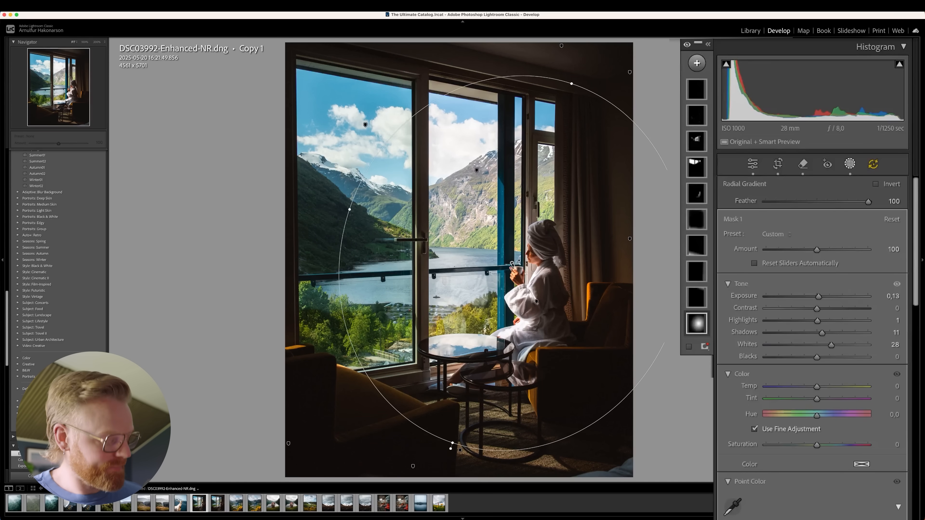
mouse_move(556, 253)
left_mouse_down()
mouse_move(551, 244)
mouse_move(562, 259)
left_mouse_up()
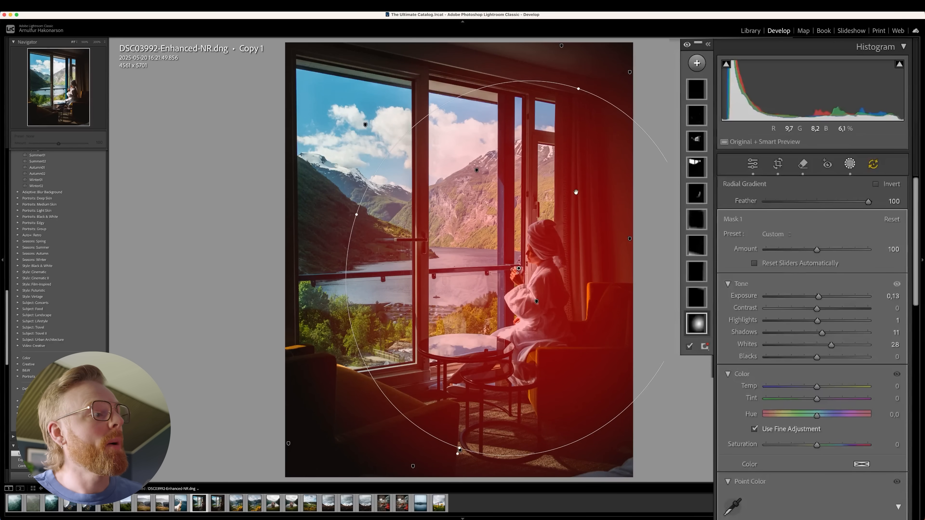
key("o")
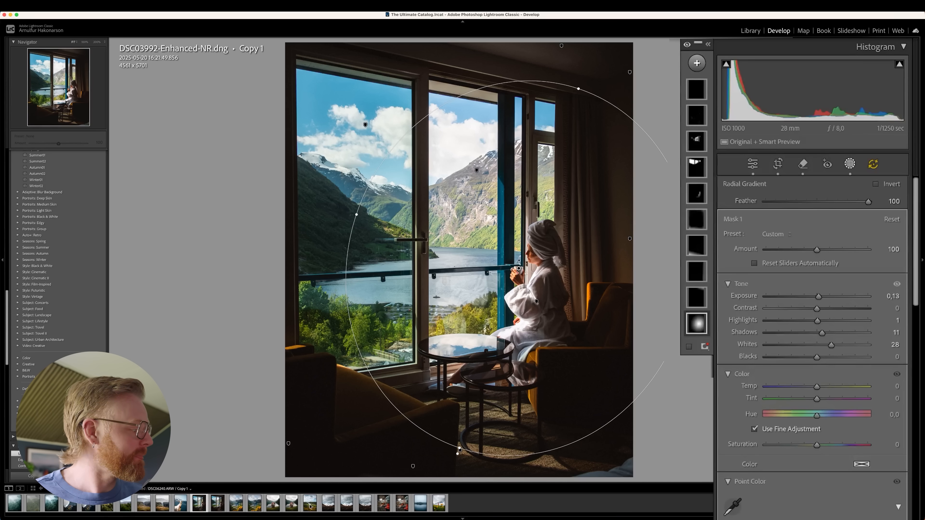
Open the DSC07858.ARW photo of the woman in the flower field and toggle all its masks off and on.
left_click(436, 502)
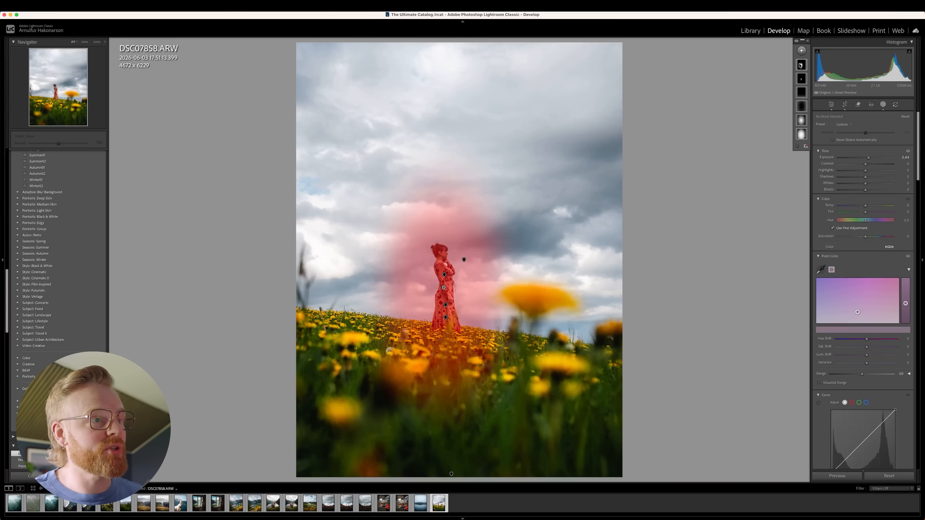
left_click(796, 41)
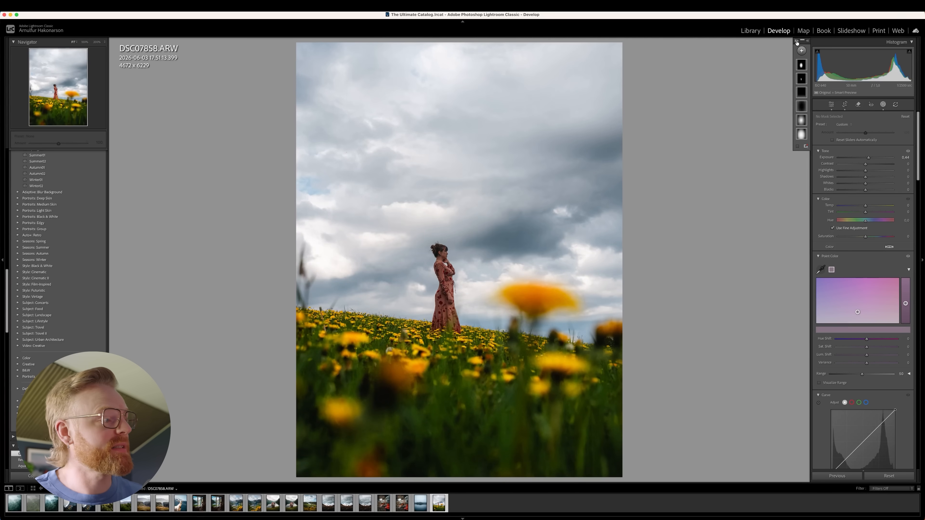
left_click(796, 42)
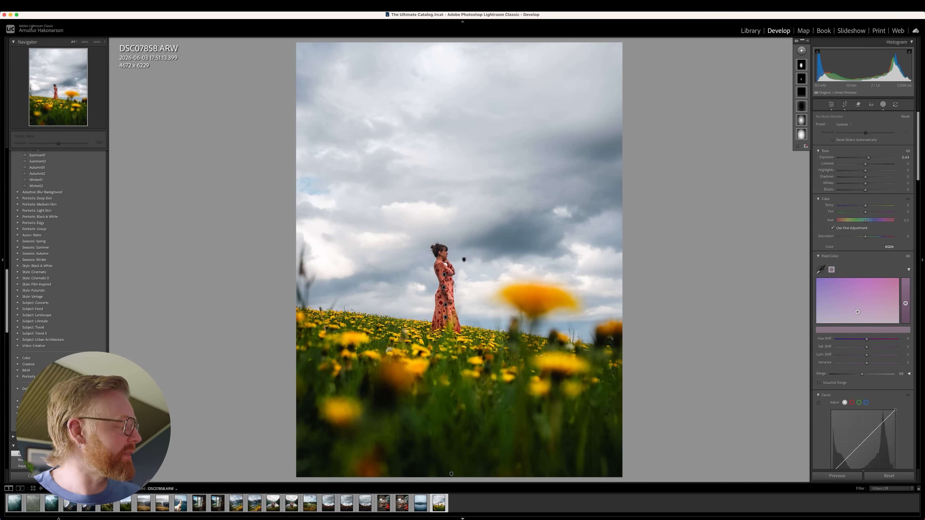
Return to the puffin photo and view its Copy 1, followed by Copy 4, for another comparison.
left_click(70, 503)
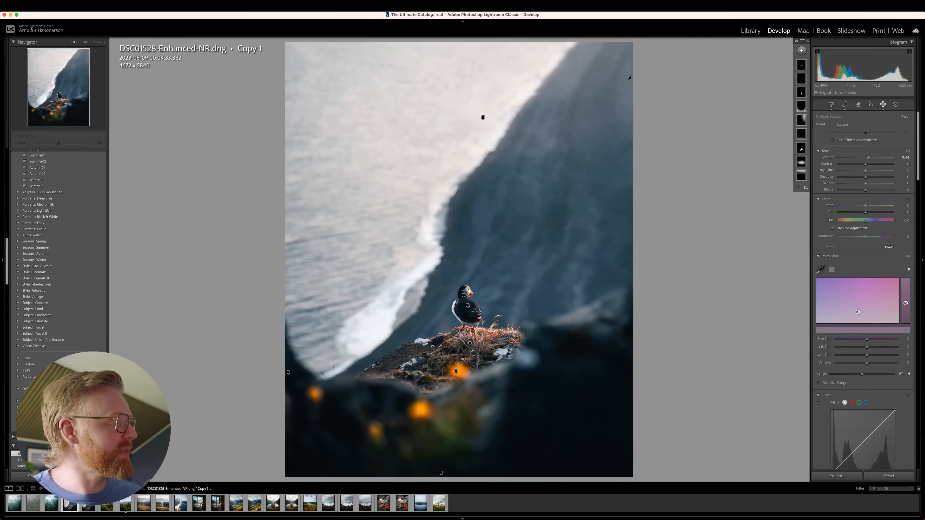
left_click(89, 504)
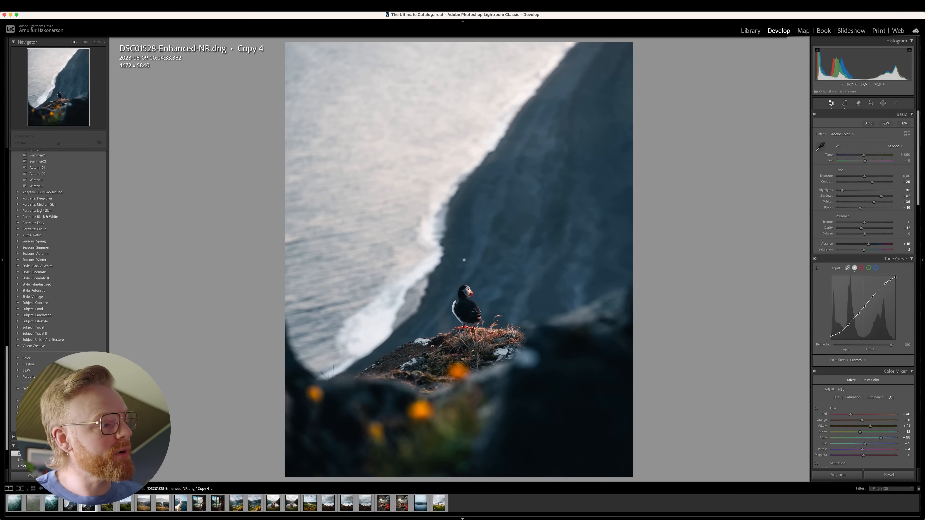
Open Copy 1 of the DSC06240.ARW lake village photo, show its masks, and toggle them all off and on repeatedly.
left_click(305, 512)
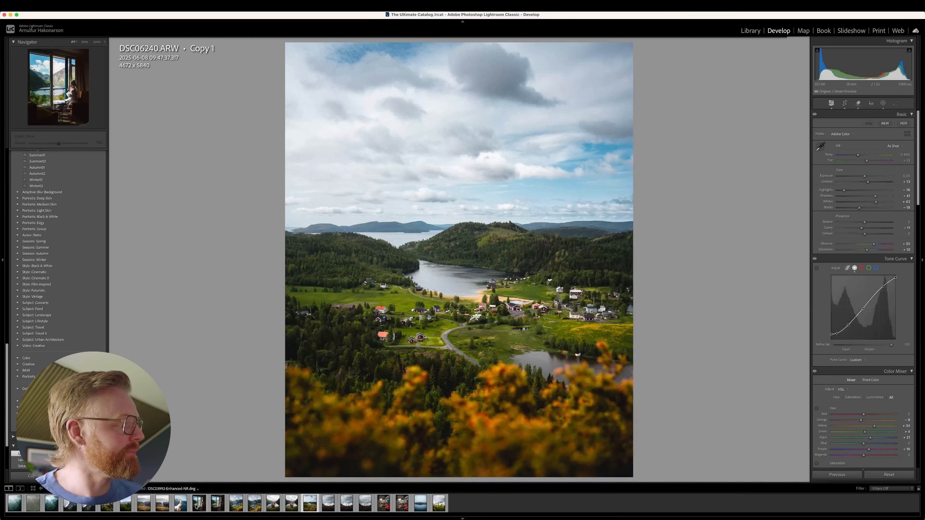
left_click(884, 103)
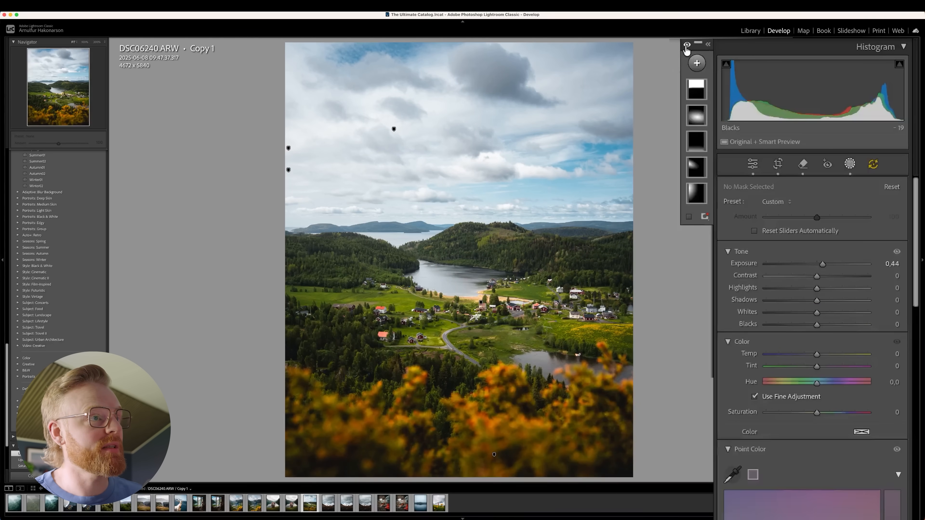
left_click(687, 47)
left_click(687, 46)
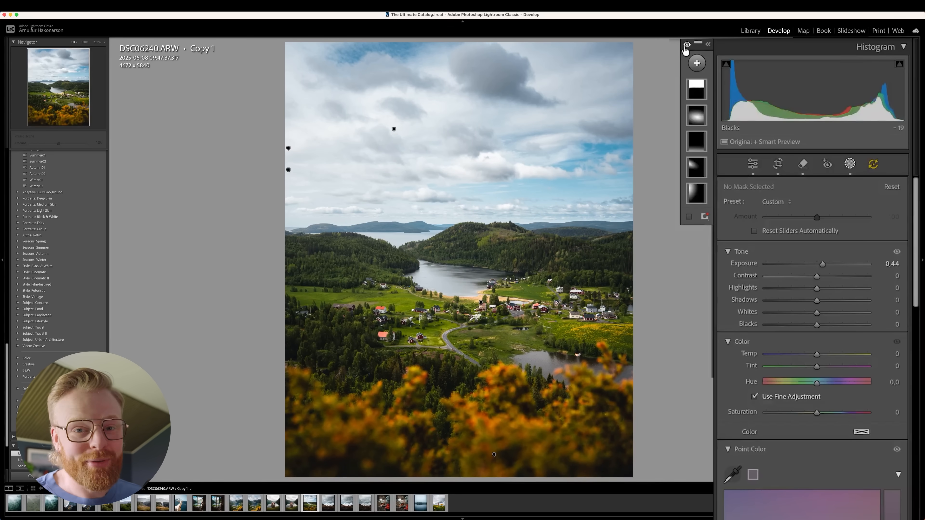
left_click(687, 46)
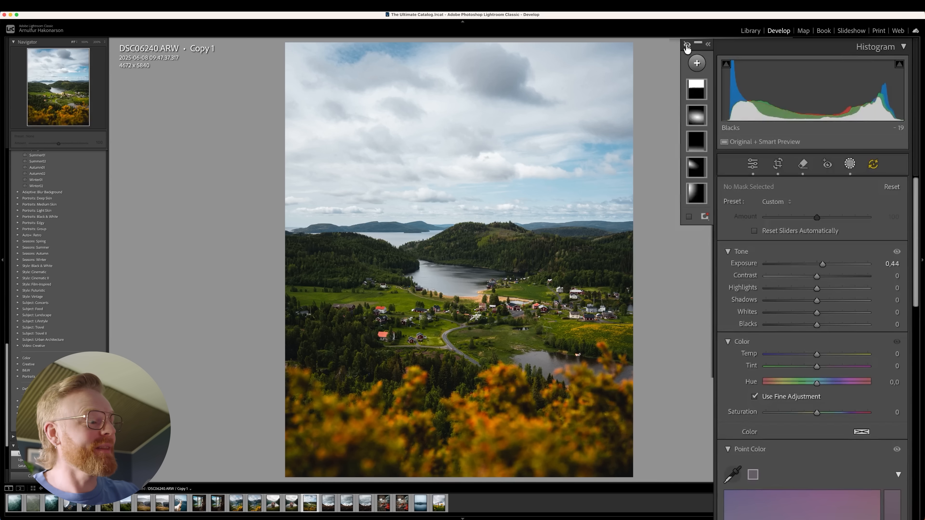
left_click(686, 47)
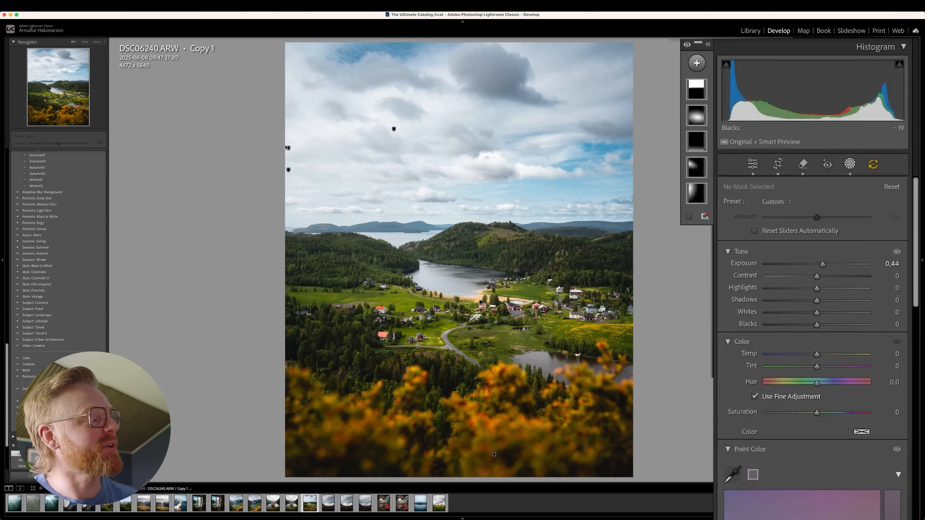
Move the Mask 1 radial gradient at the photo's left edge slightly upward and the Mask 2 radial gradient downward.
left_click(289, 170)
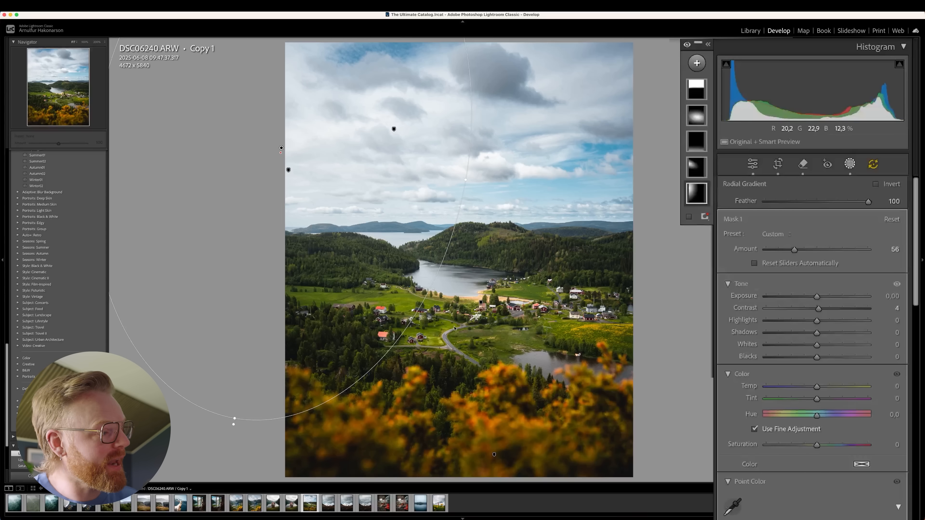
left_click_drag(325, 195, 304, 184)
left_click(289, 170)
left_click_drag(184, 147, 304, 210)
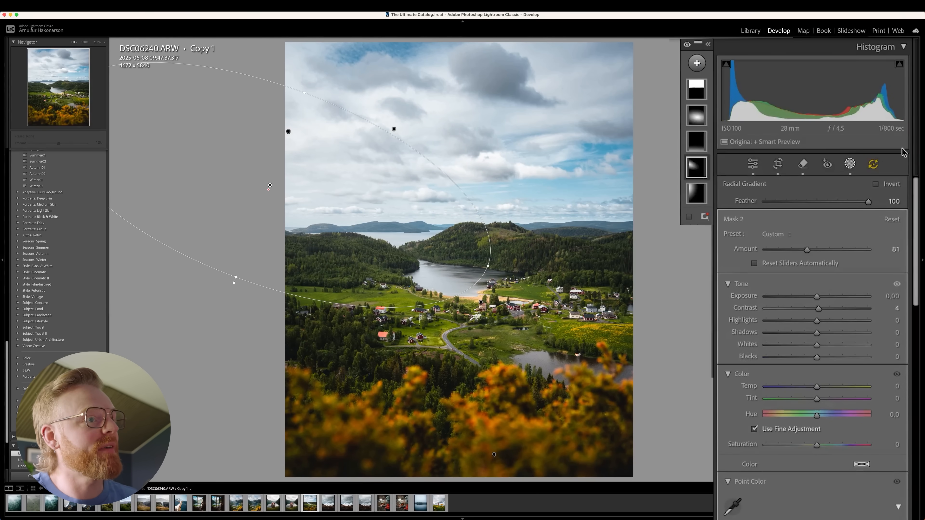
Reposition the Mask 4 radial gradient over the lake and village, and select the Mask 3 linear gradient over the foreground.
left_click(704, 120)
left_click_drag(451, 315, 419, 302)
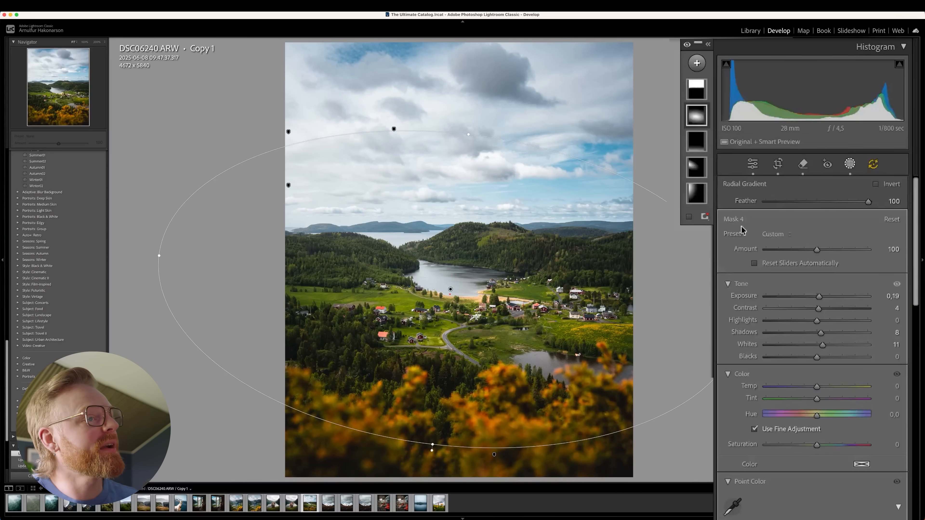
mouse_move(706, 88)
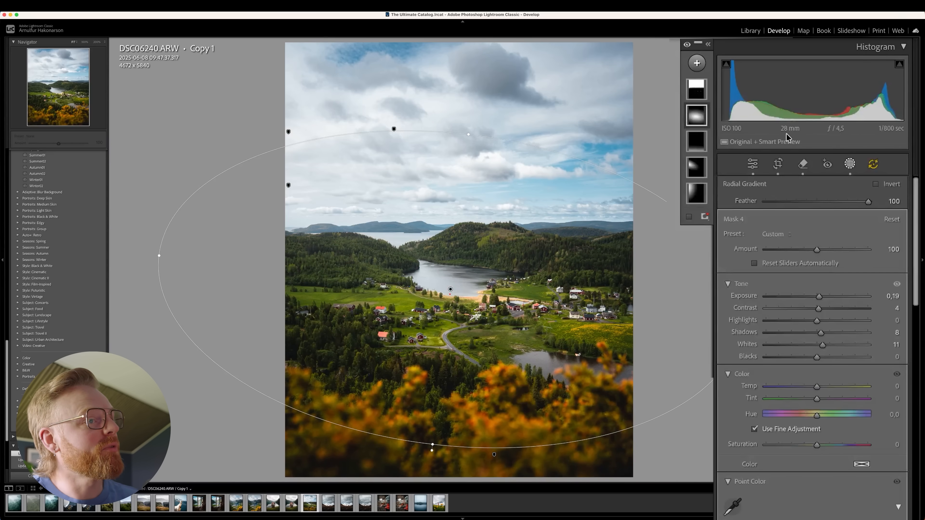
left_click(494, 455)
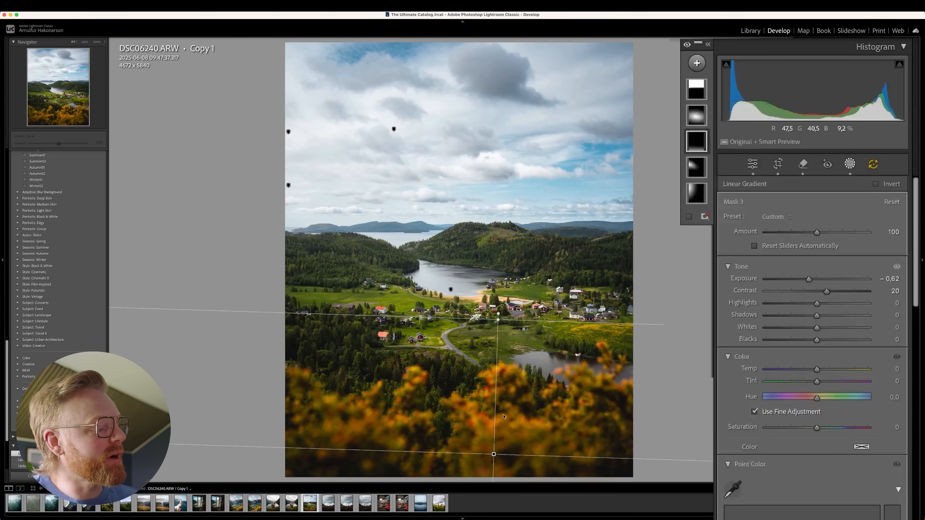
Move the Mask 3 linear gradient over the foreground slightly downward.
left_click_drag(494, 454, 481, 468)
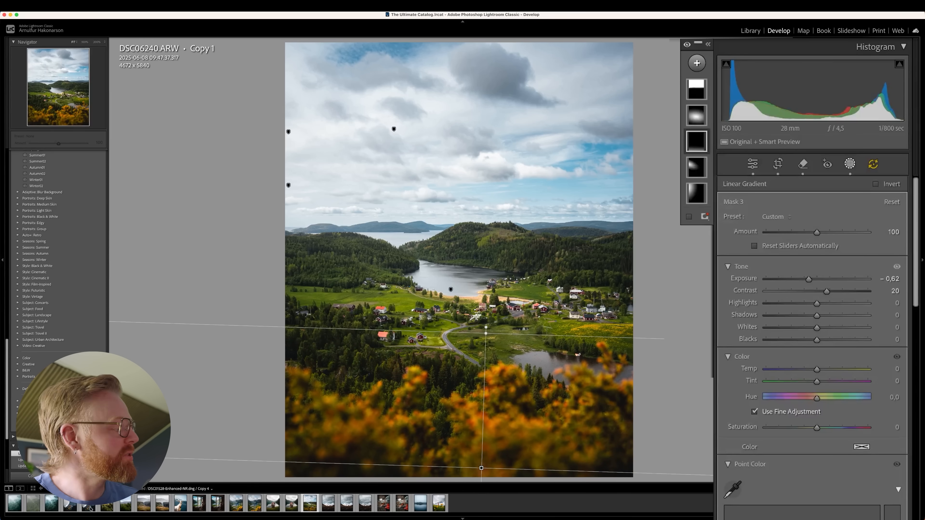
Open Copy 4 of DSC01528-Enhanced-NR.dng and draw a large circular radial gradient mask around the puffin.
left_click(90, 509)
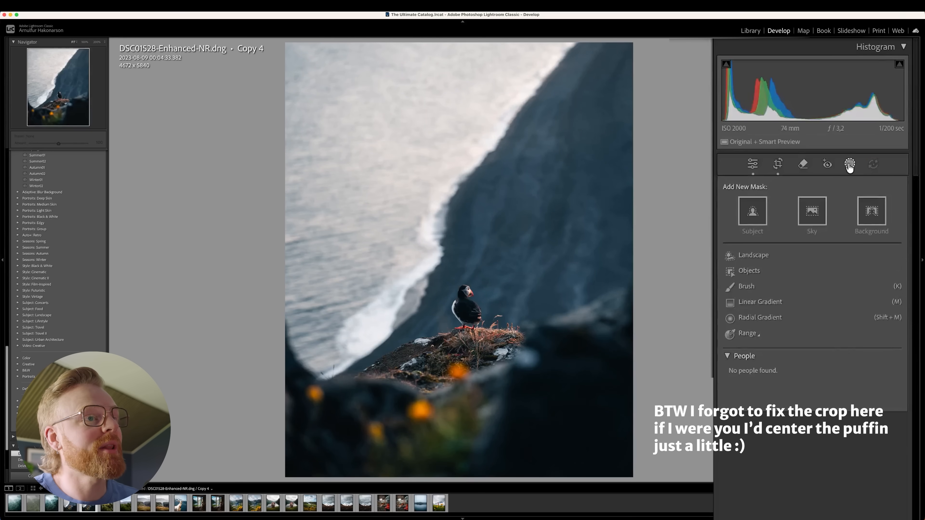
left_click(850, 165)
left_click(850, 166)
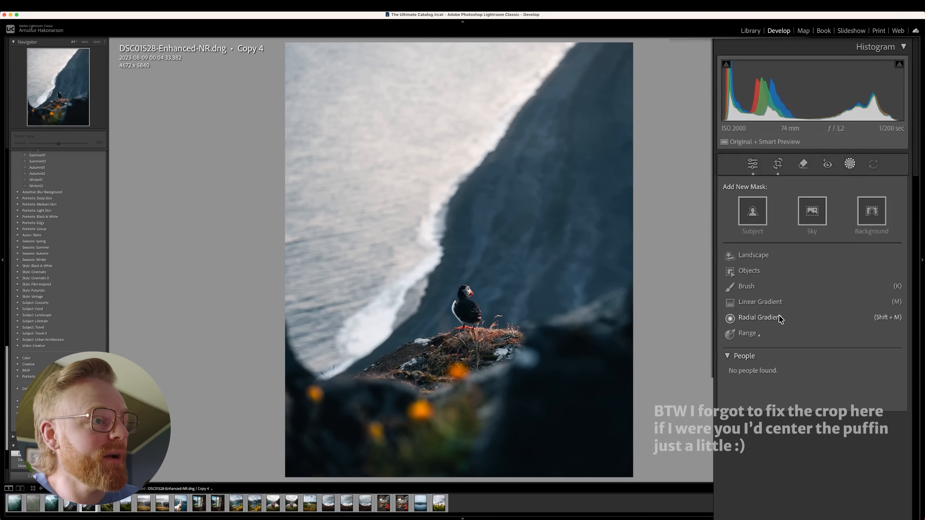
left_click(779, 318)
left_click_drag(485, 309, 359, 438)
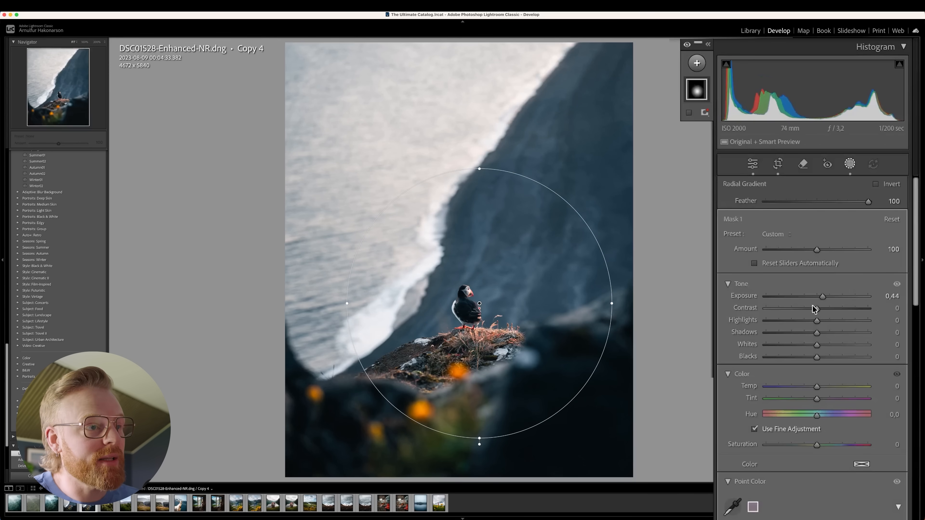
Reset the radial mask's exposure to 0, centre it on the puffin, and enlarge it into a tall ellipse.
double_click(822, 297)
left_click_drag(499, 332, 485, 333)
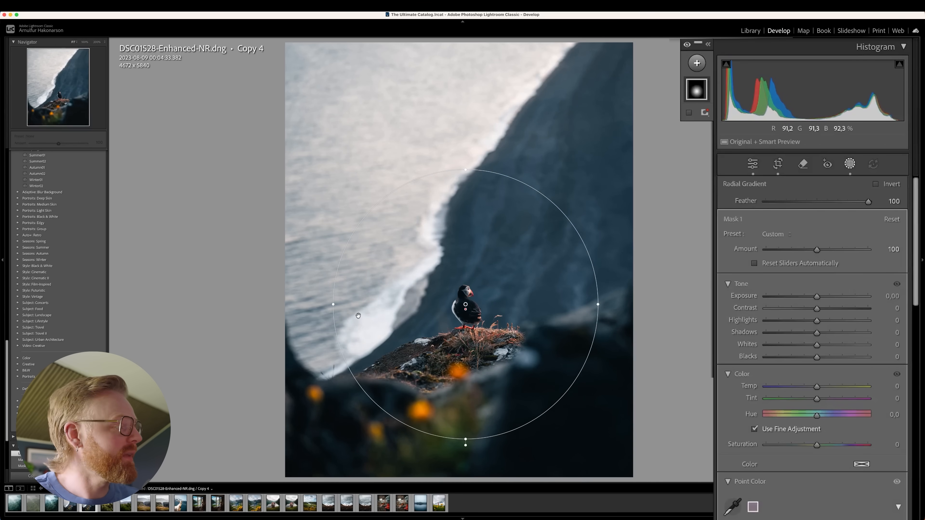
left_click_drag(448, 438, 460, 481)
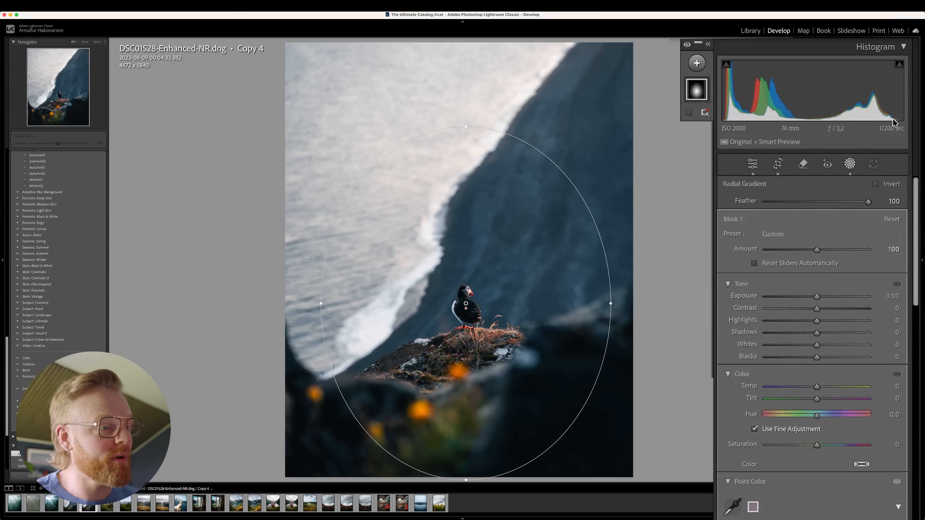
Set the radial mask's exposure to 0.27, shadows to 16 and whites to 16, and widen the ellipse past both sides of the photo.
mouse_move(838, 332)
left_mouse_down()
mouse_move(826, 333)
mouse_move(829, 346)
left_mouse_up()
left_click_drag(817, 299, 820, 298)
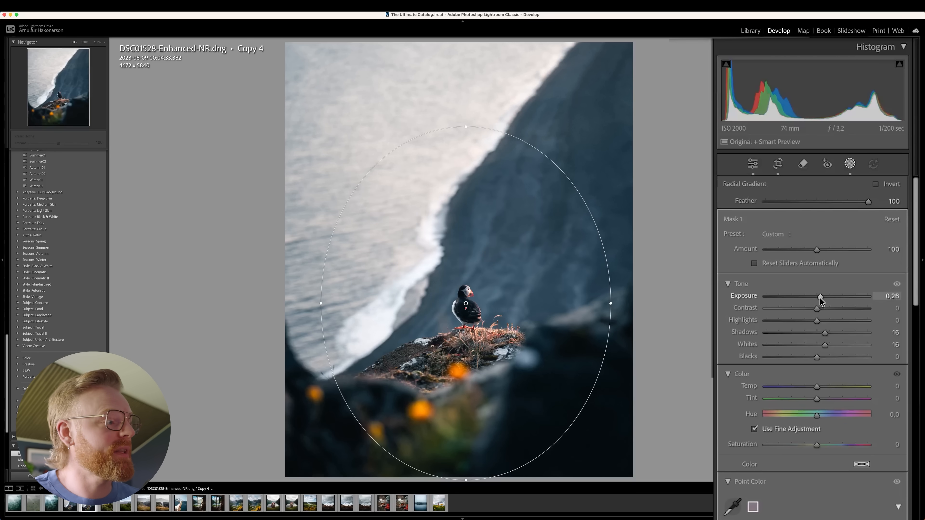
left_click_drag(332, 314, 336, 311)
left_click_drag(615, 301, 671, 301)
left_click_drag(583, 326, 575, 327)
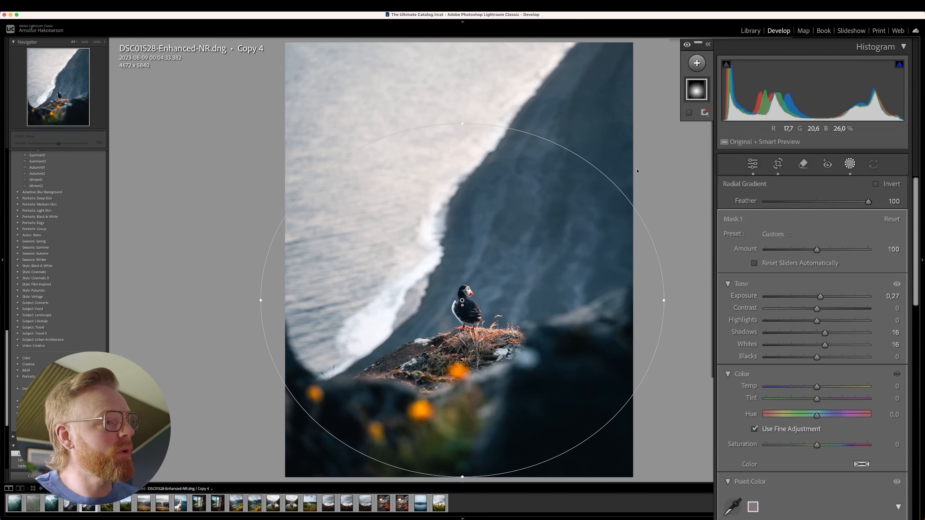
Set the radial mask's feather to 84 and narrow the ellipse to about the photo's width, centred on the puffin.
left_click(846, 202)
left_click_drag(846, 203, 852, 203)
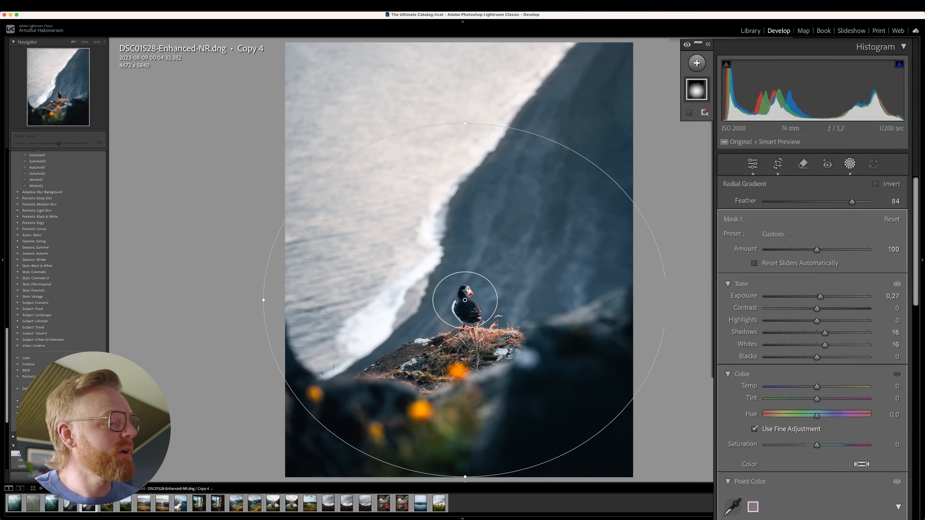
left_click_drag(666, 300, 648, 300)
left_click_drag(521, 319, 523, 322)
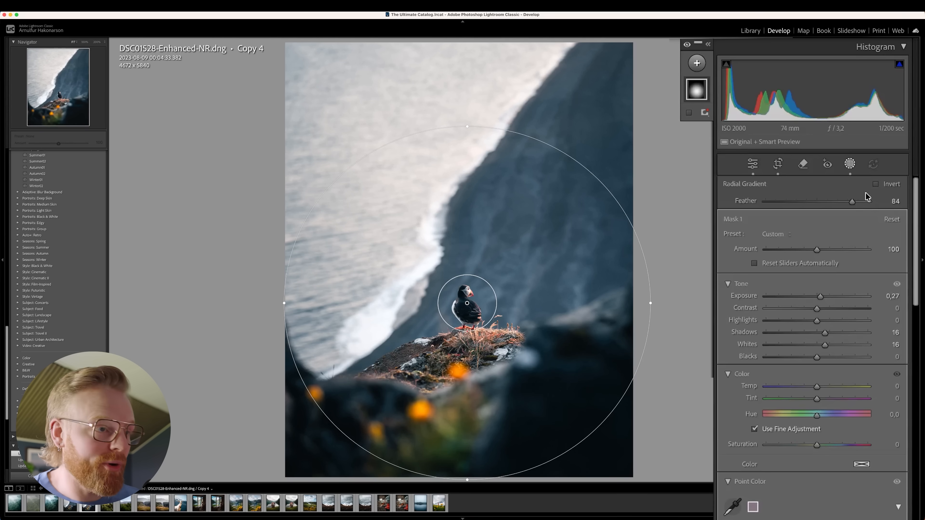
Fine-tune the radial mask's tone to exposure 0.33, shadows 13 and whites 14.
left_click_drag(820, 296, 823, 296)
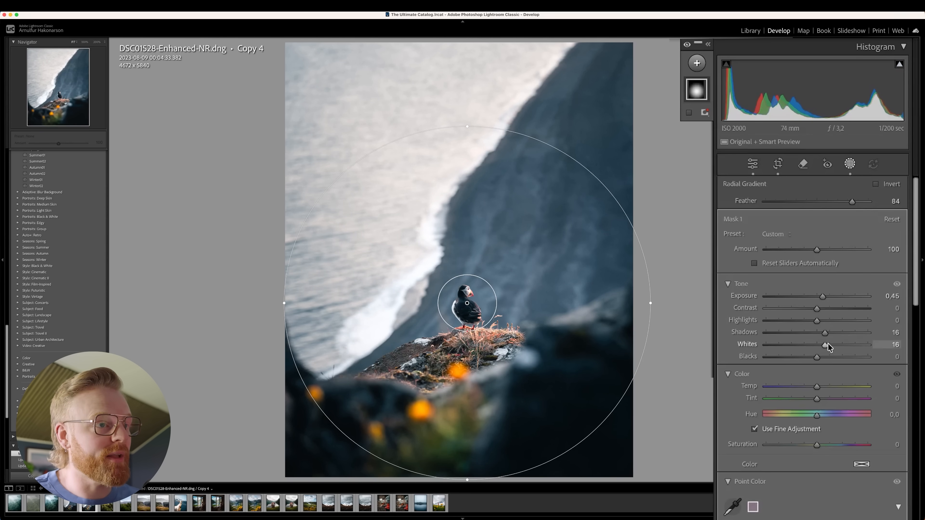
left_click_drag(829, 344, 830, 343)
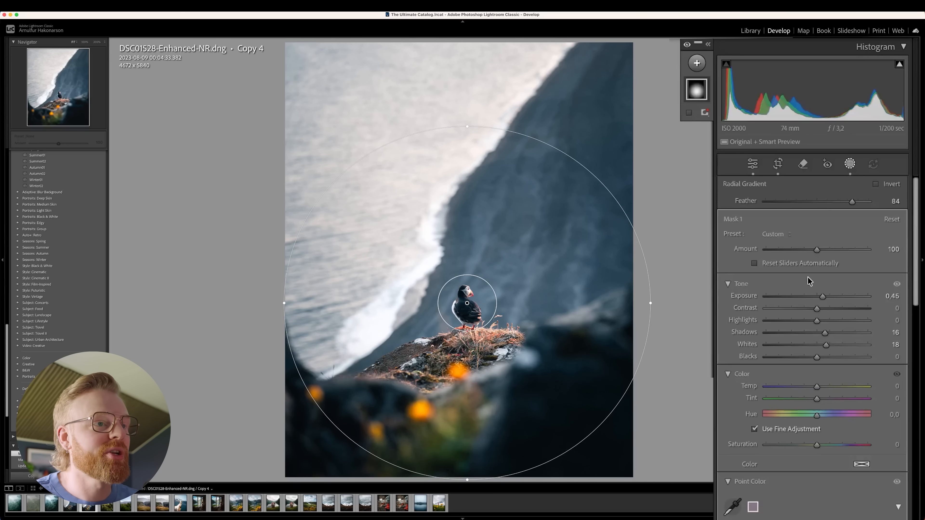
left_click_drag(823, 293, 822, 294)
left_click_drag(826, 339, 824, 344)
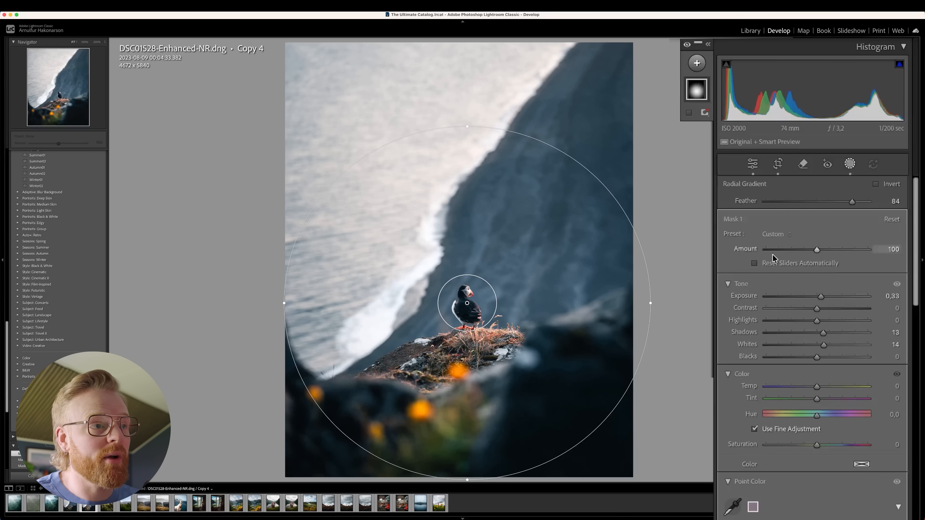
Reduce the overall Amount of the puffin's radial mask to soften its effect.
left_click_drag(816, 250, 785, 249)
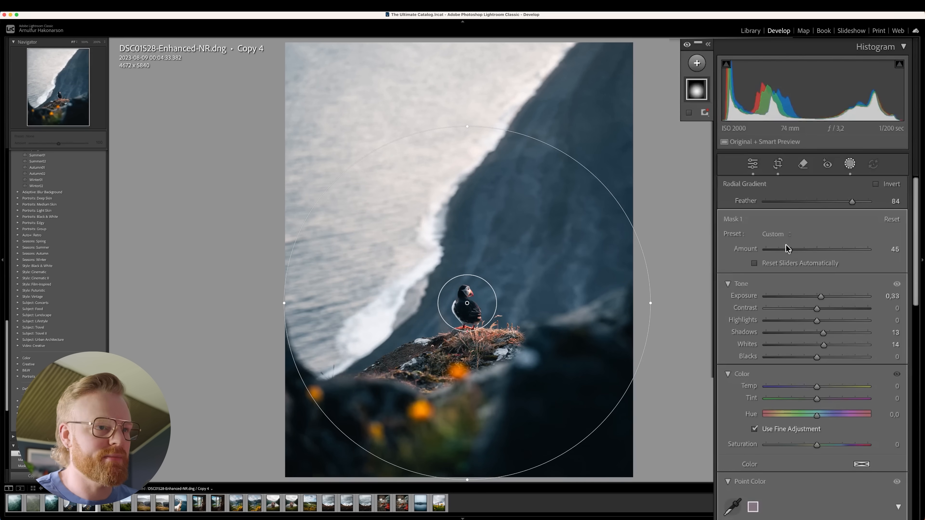
left_click_drag(785, 249, 824, 250)
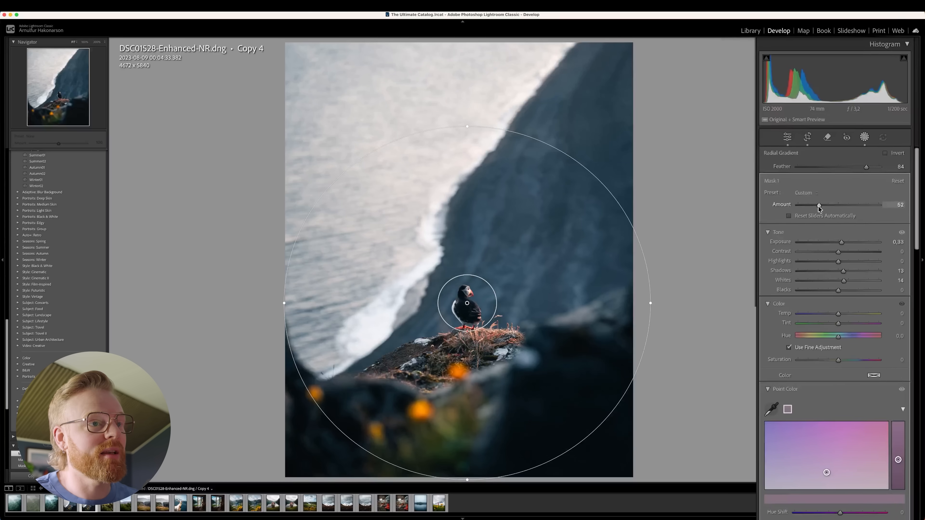
left_click_drag(846, 163, 847, 162)
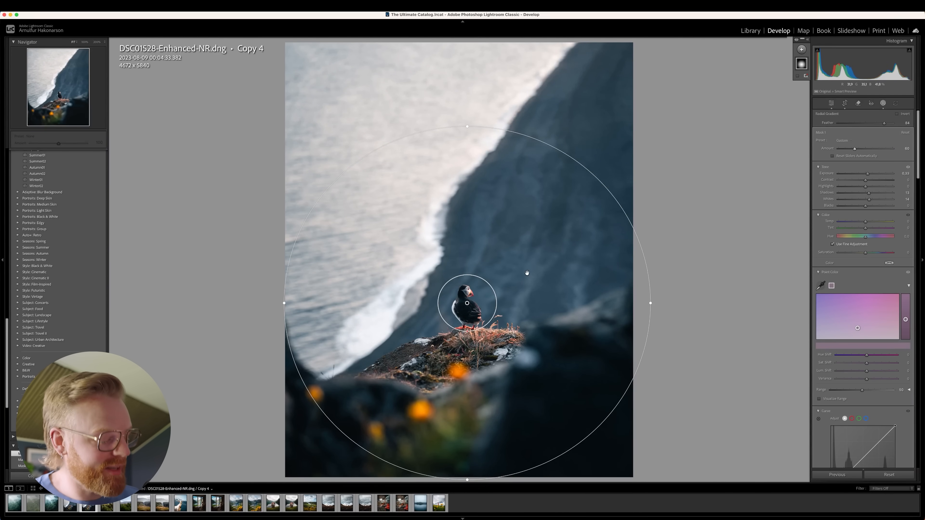
Show the red overlay to check the radial mask's coverage, and hide it again.
key("o")
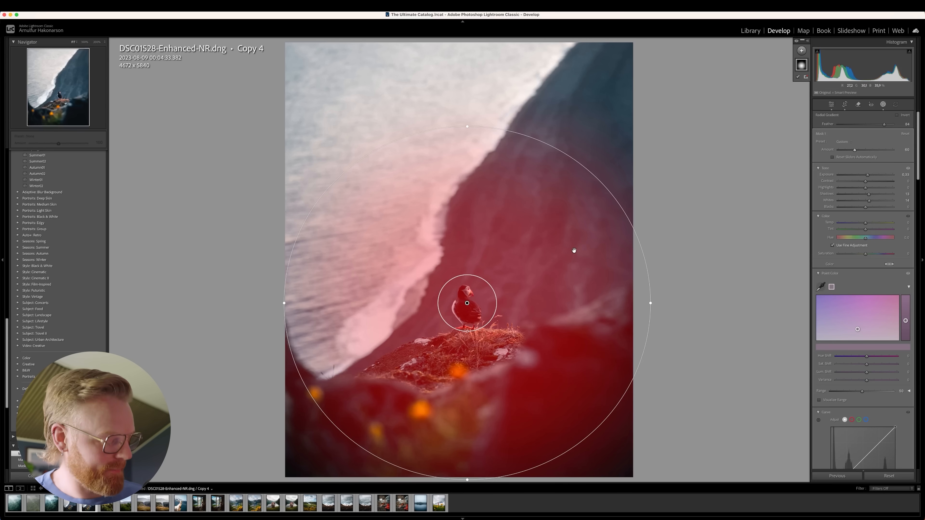
key("h")
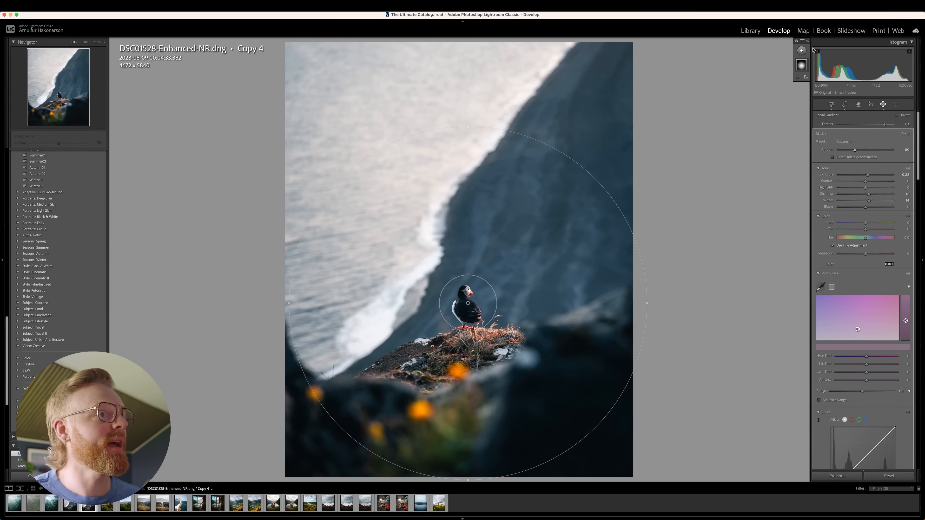
Add a linear gradient mask from the photo's upper edge down to the puffin's height, with its exposure reset to 0.
left_click(802, 51)
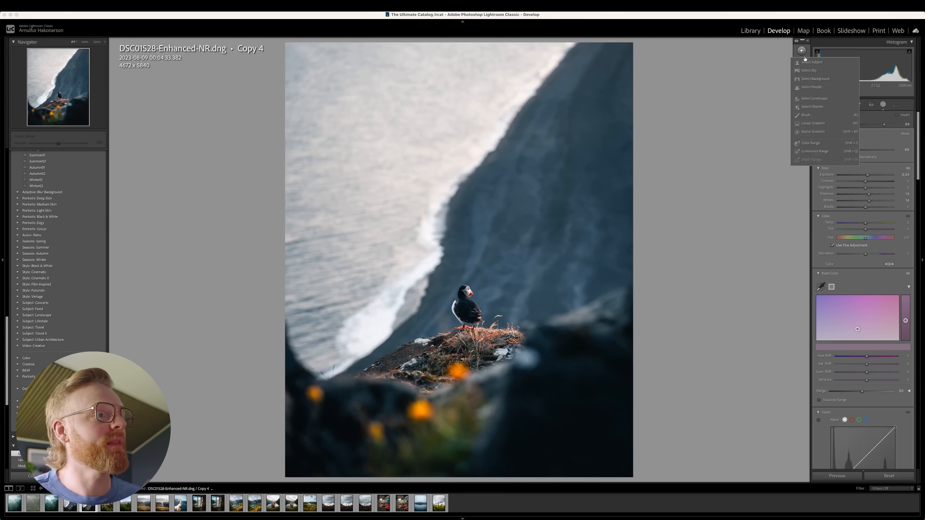
left_click(813, 123)
left_click_drag(563, 86, 532, 308)
double_click(872, 168)
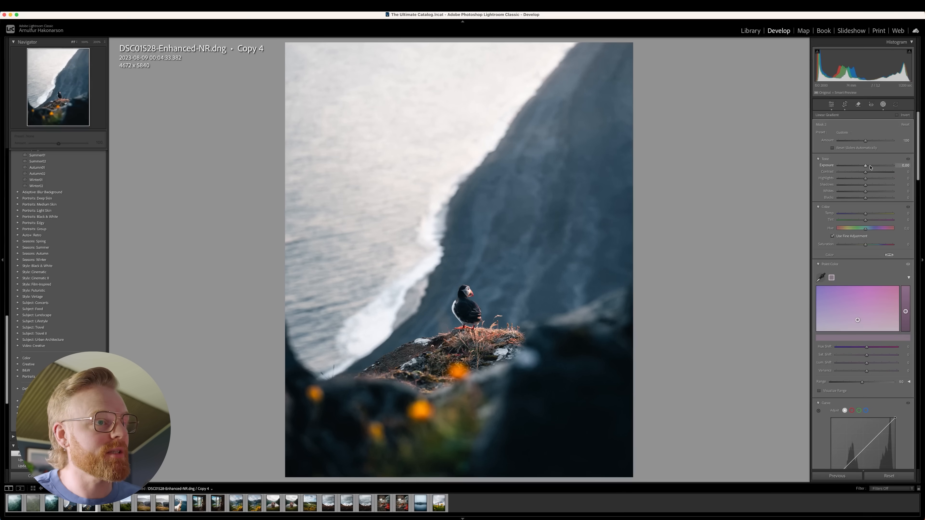
left_click_drag(564, 86, 569, 42)
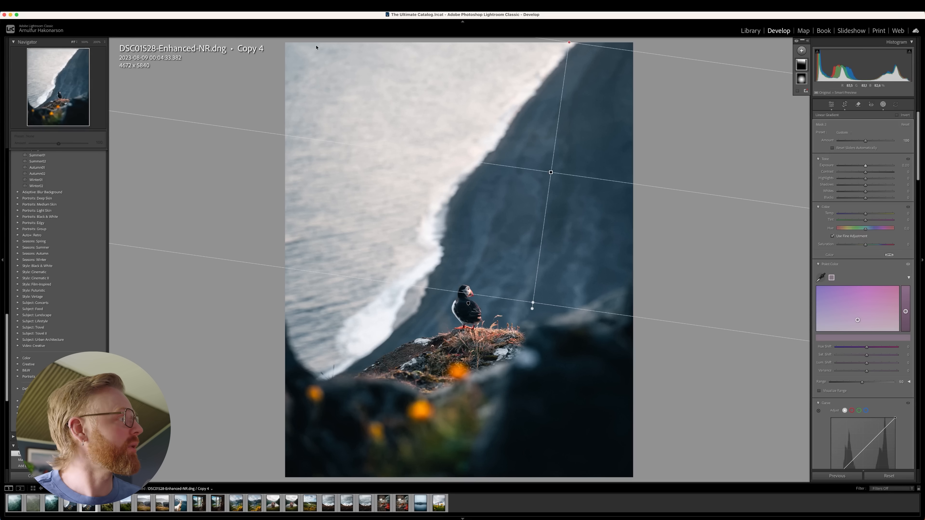
Extend the start of the linear gradient well beyond the photo's upper edge.
left_click(104, 42)
left_click(108, 68)
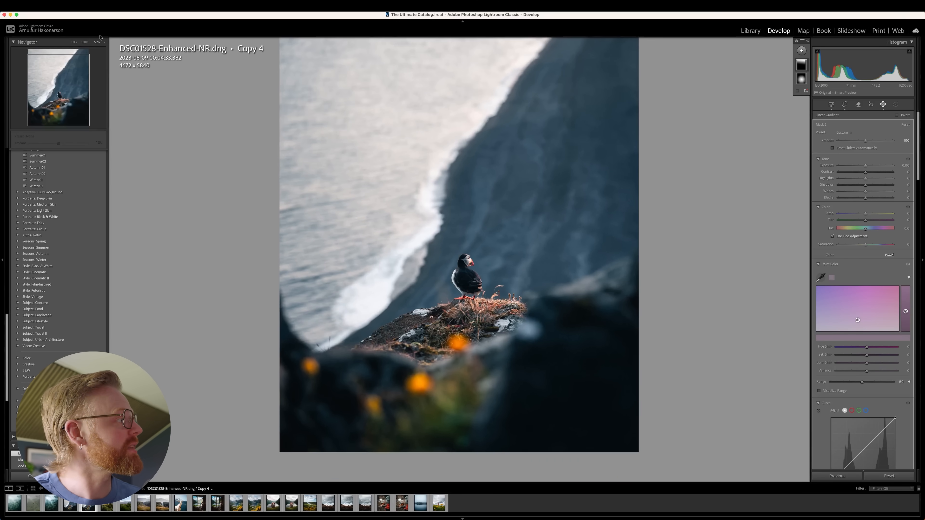
left_click(100, 44)
left_click(108, 30)
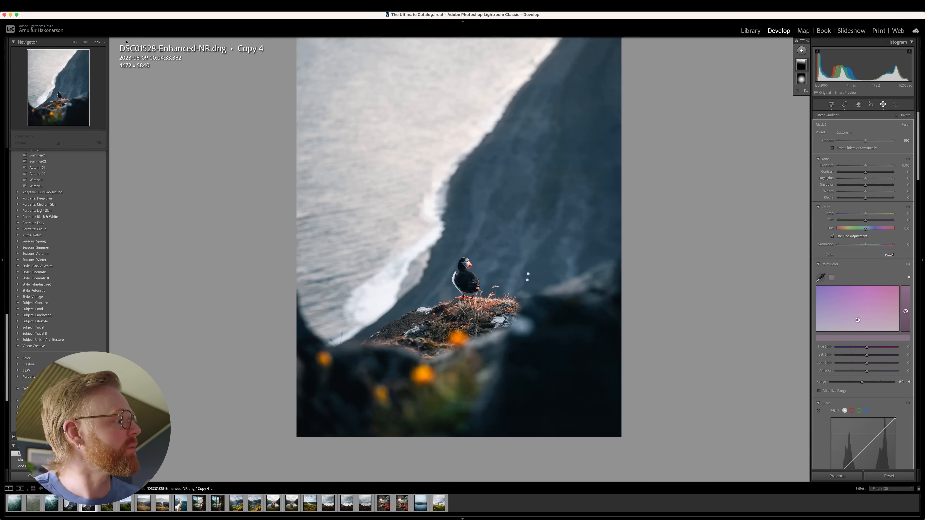
left_click(99, 42)
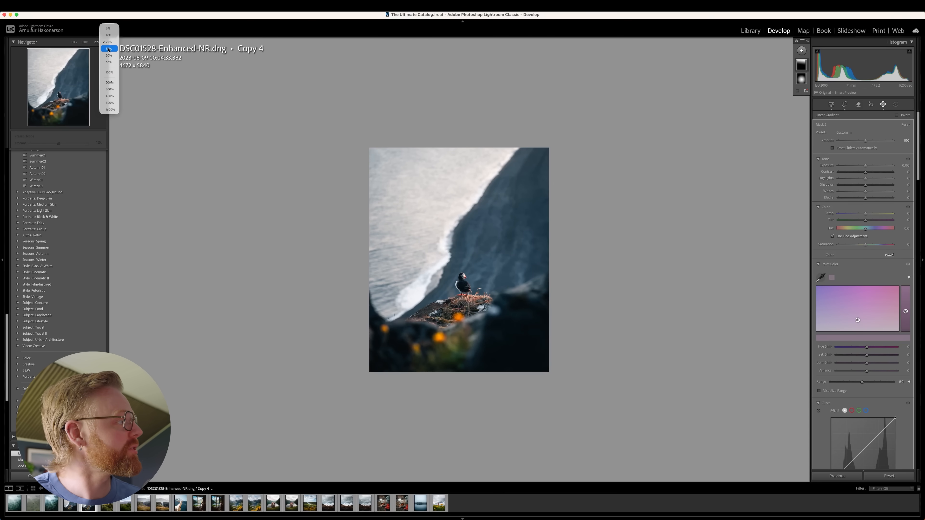
left_click(107, 49)
left_click_drag(535, 111, 544, 49)
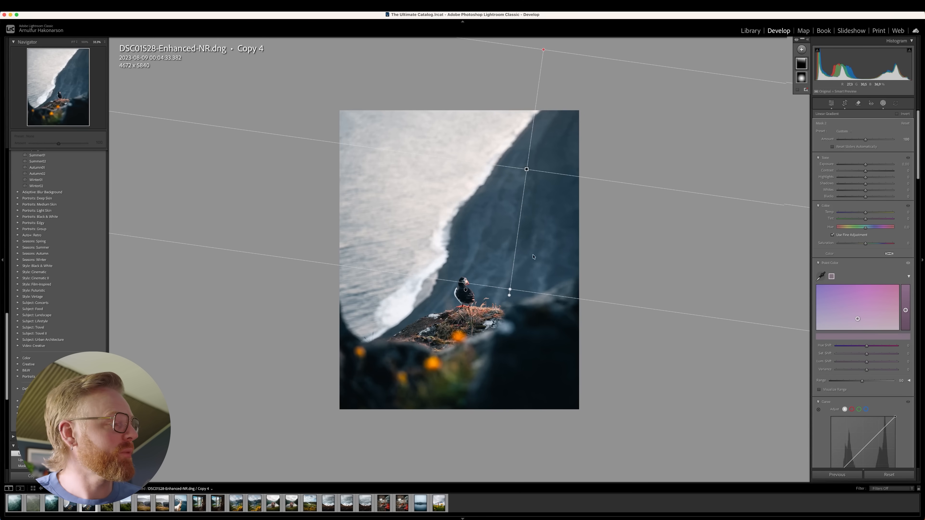
Raise the exposure of the Mask 2 linear gradient to 0.12.
left_click(527, 168)
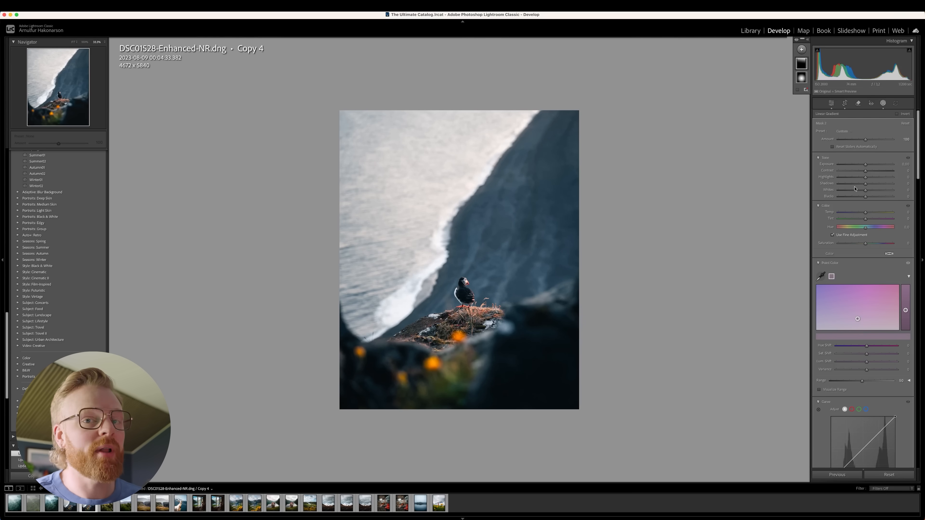
left_click_drag(865, 164, 906, 169)
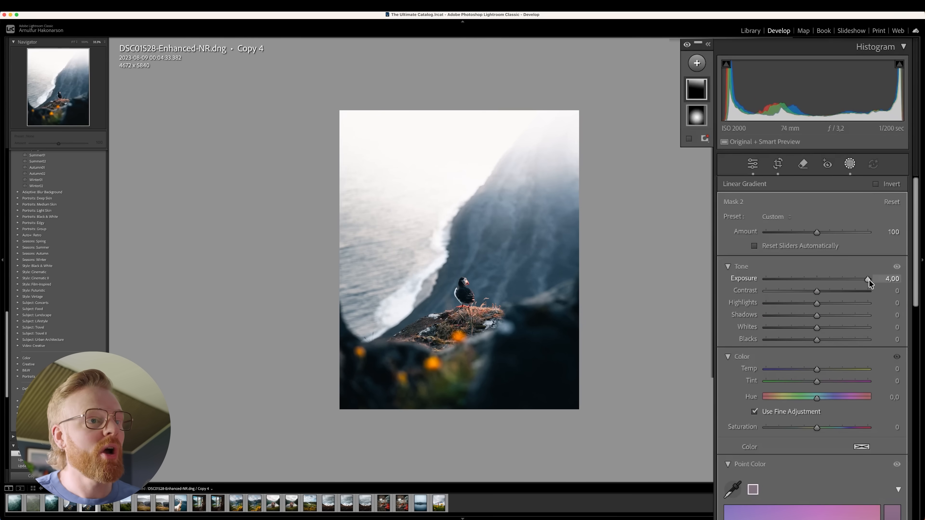
left_click_drag(869, 280, 819, 277)
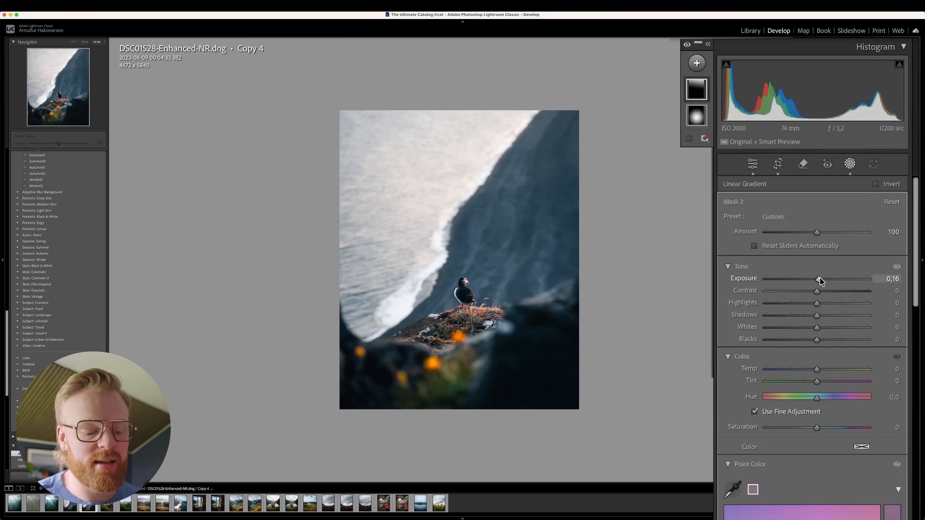
Add haze and softness to the linear gradient by setting Dehaze to -41 and Clarity to -29.
scroll(819, 273, "down", 10)
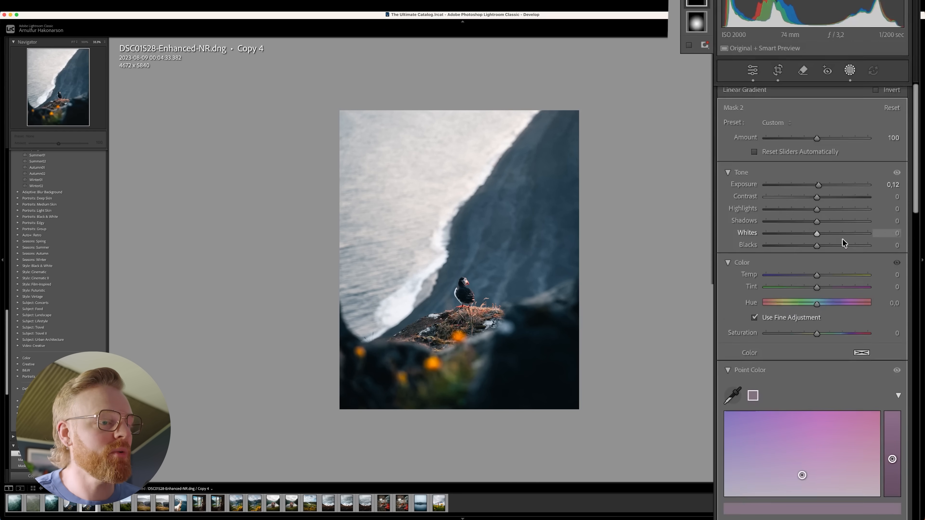
scroll(814, 226, "down", 3)
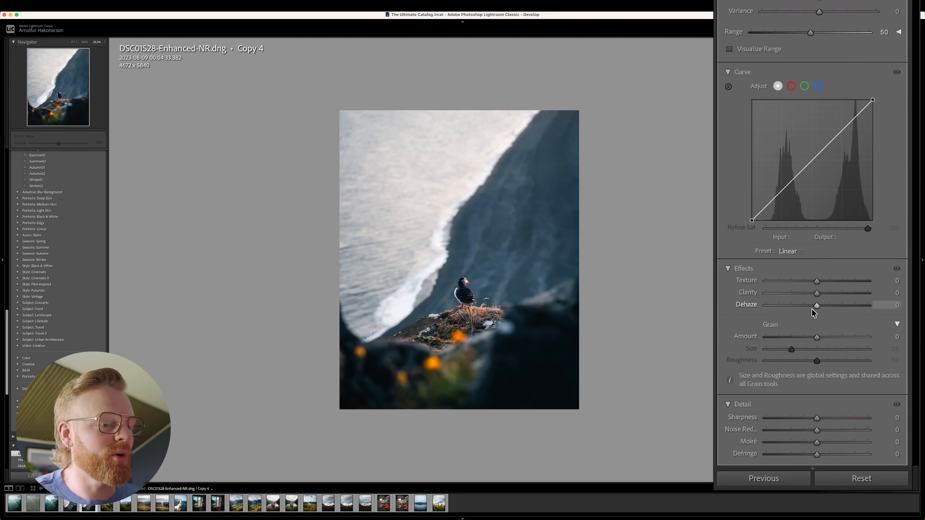
left_click_drag(815, 305, 785, 310)
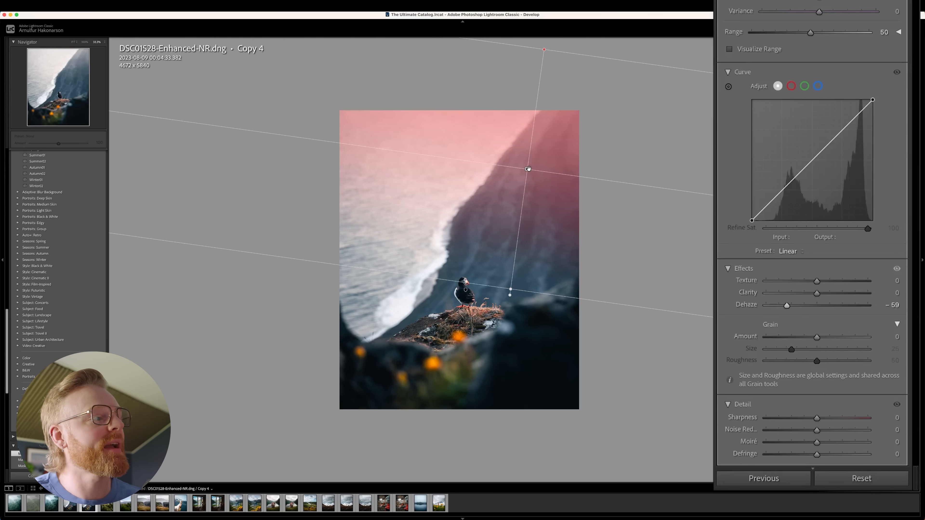
left_click(528, 167)
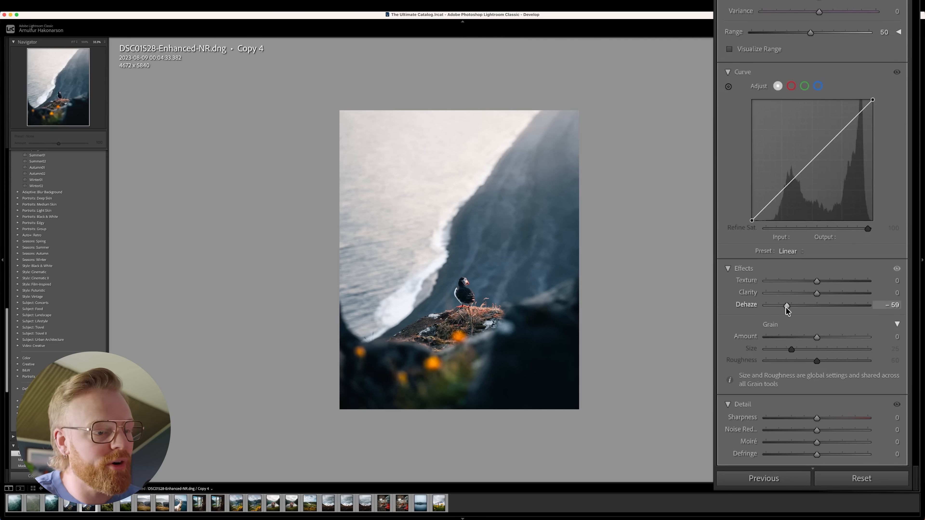
left_click_drag(787, 310, 794, 294)
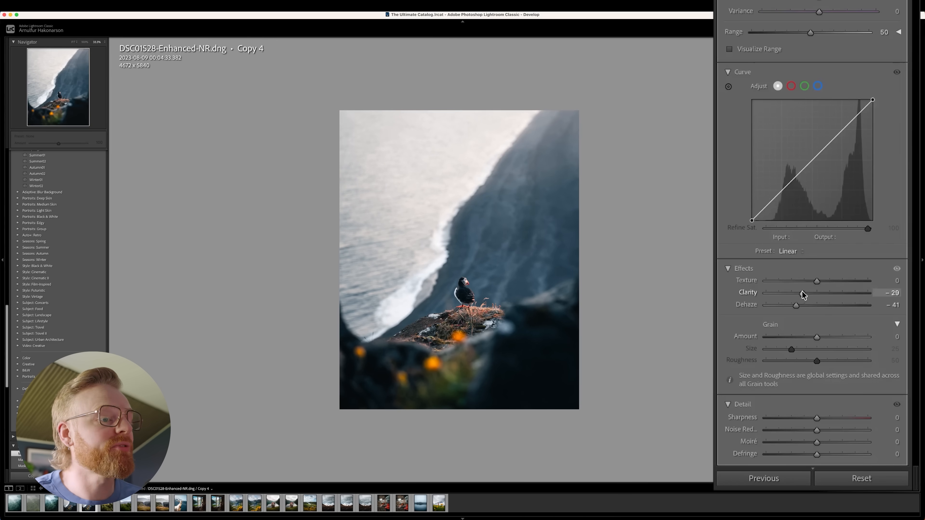
Raise the linear gradient's exposure to 0.23.
scroll(811, 329, "up", 15)
scroll(809, 236, "up", 5)
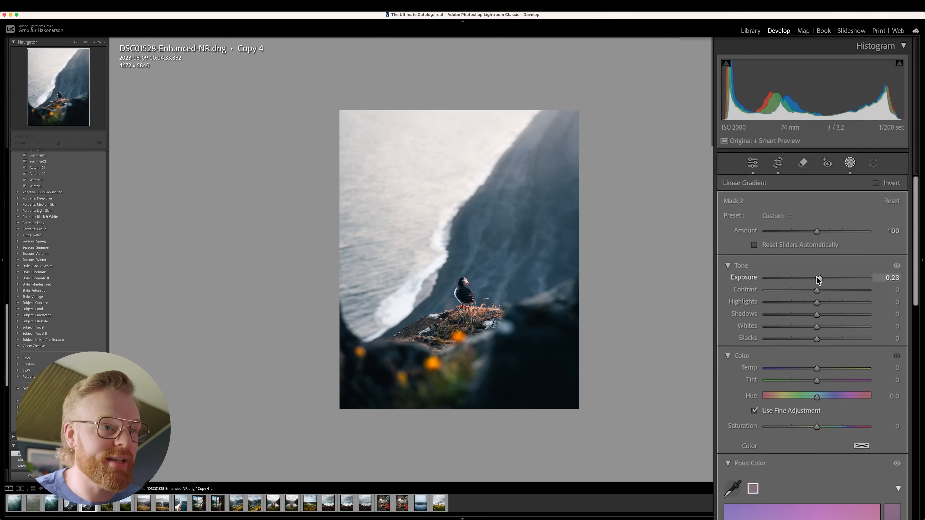
left_click_drag(817, 278, 817, 278)
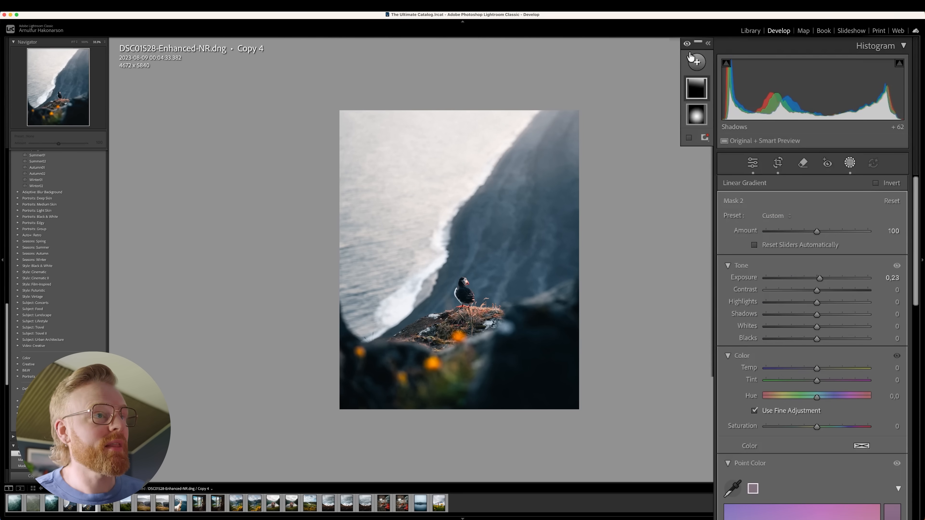
Turn off all the masks on the puffin photo to compare it with the masked version.
left_click(688, 44)
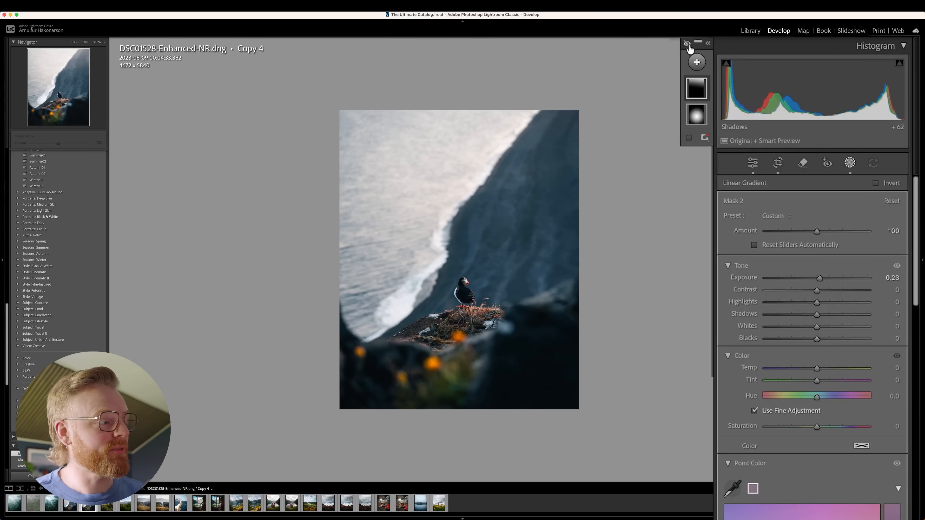
Turn all the masks back on and draw a linear gradient up from the photo's bottom edge, setting its exposure to -0.18.
left_click(688, 44)
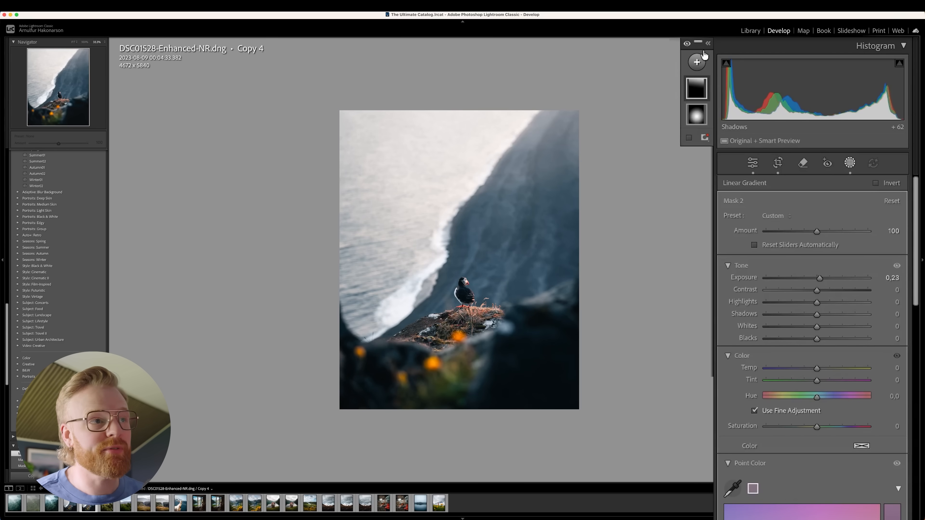
left_click(697, 63)
left_click(714, 202)
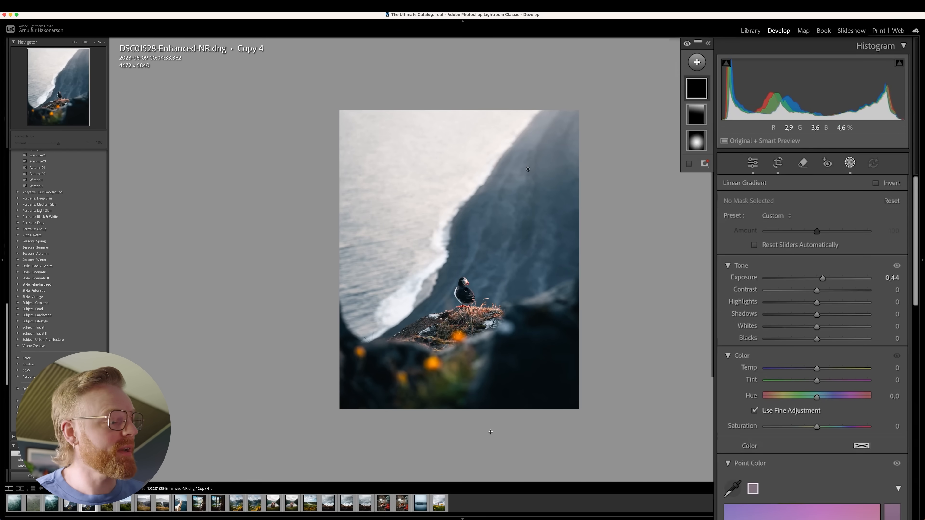
left_click_drag(468, 388, 471, 339)
left_click_drag(469, 451, 466, 483)
left_click_drag(822, 278, 814, 280)
Create a brush mask and paint the dark lower-right corner with a brush size of 30 and flow of 19.
left_click(697, 63)
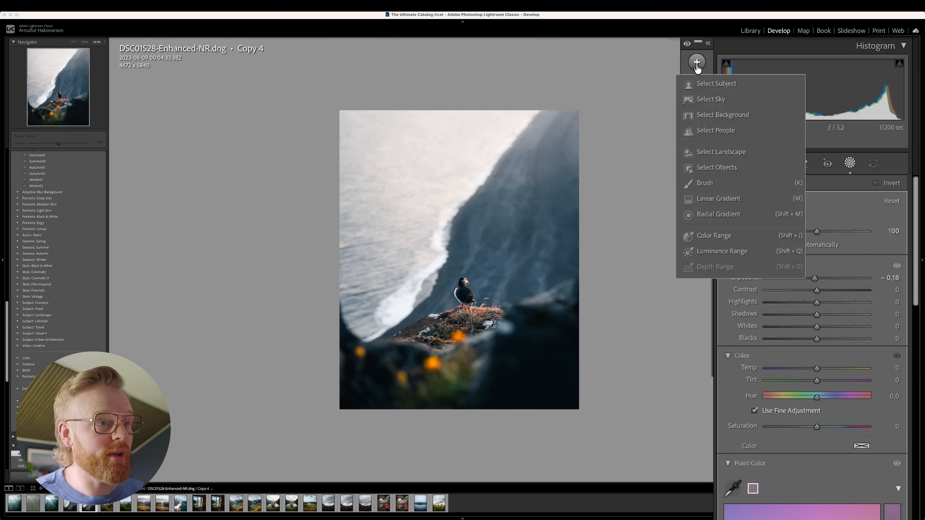
left_click(705, 183)
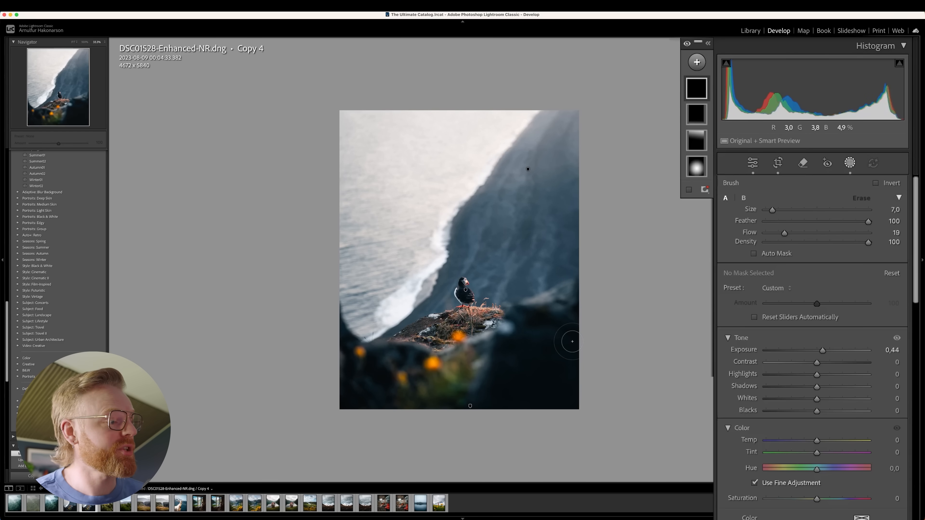
scroll(631, 311, "up", 4)
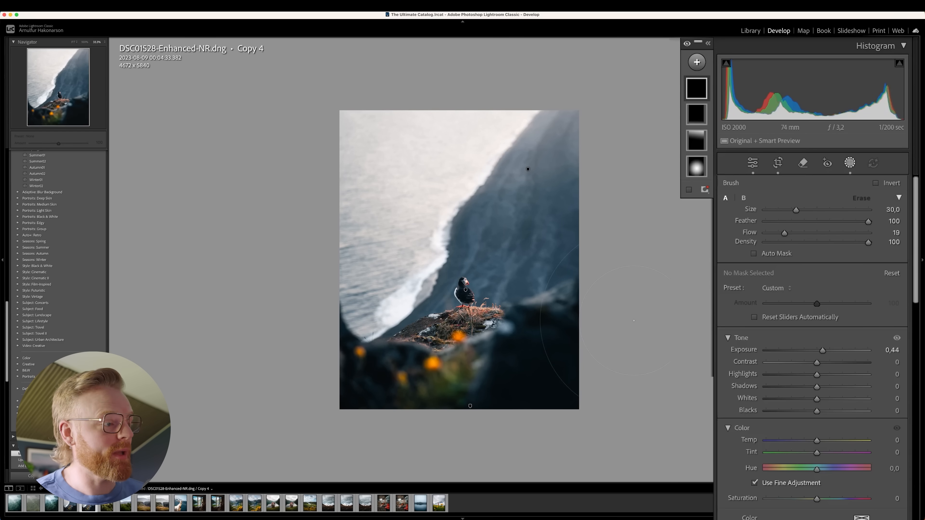
left_click_drag(576, 331, 633, 420)
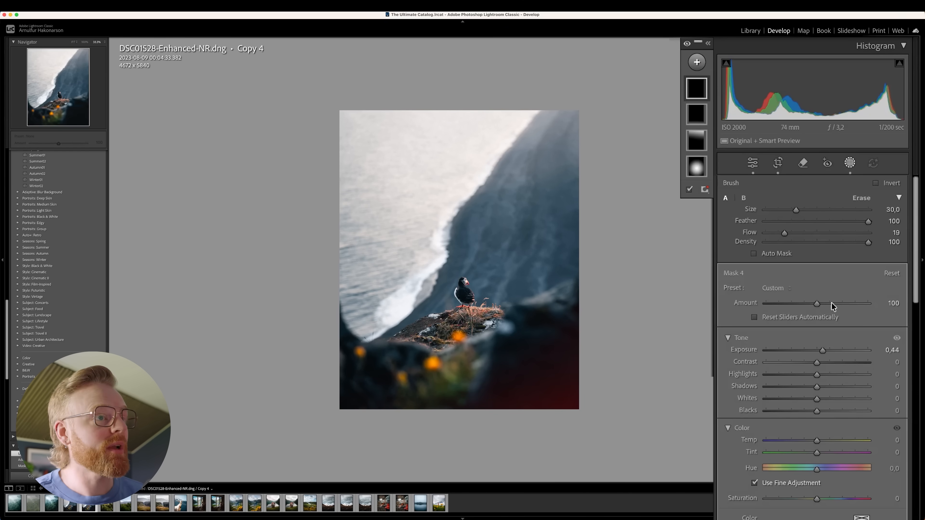
Paint across the dark foreground with brush flow 100, and set this mask's exposure to -0.15 and contrast to 5.
left_click_drag(785, 233, 870, 233)
mouse_move(661, 364)
left_mouse_down()
mouse_move(612, 439)
mouse_move(580, 465)
mouse_move(511, 481)
mouse_move(394, 485)
mouse_move(299, 449)
mouse_move(268, 431)
left_mouse_up()
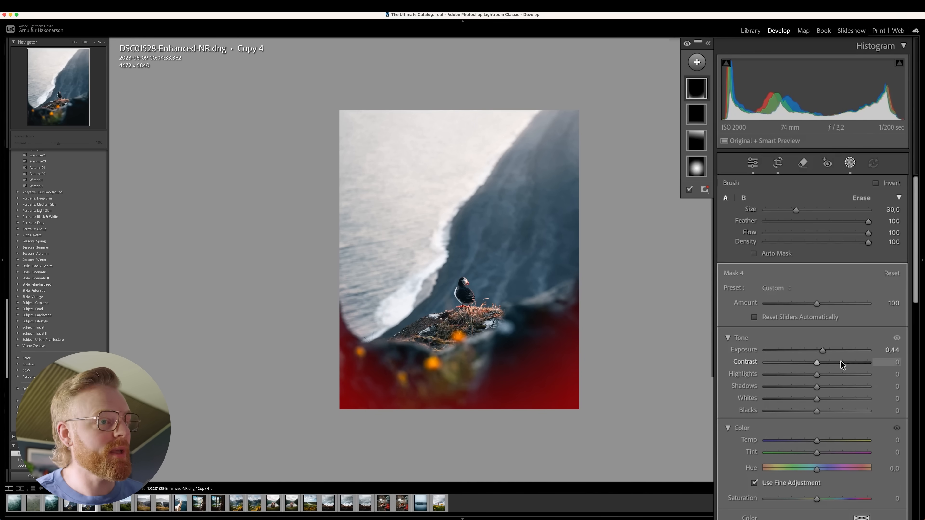
left_click_drag(812, 353, 819, 364)
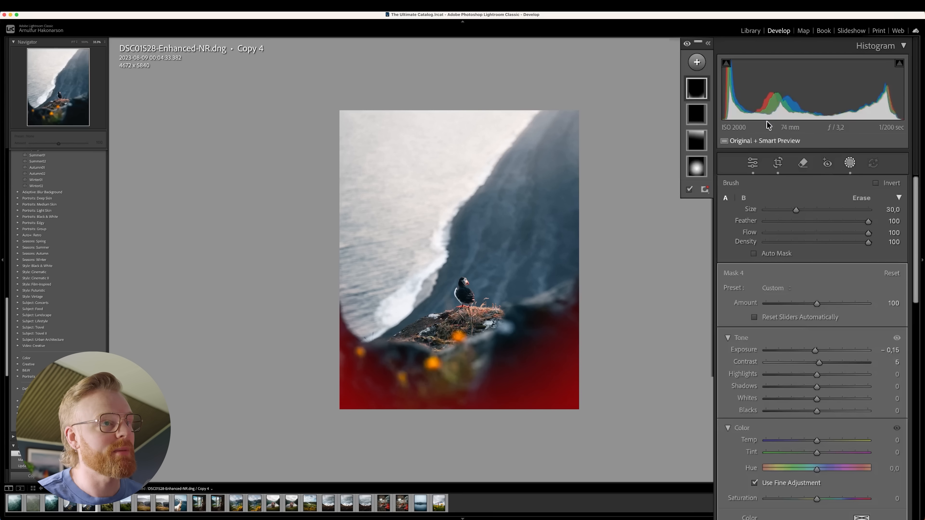
Create a Select Subject mask for the puffin and its perch and set its exposure to 0.41.
left_click(701, 66)
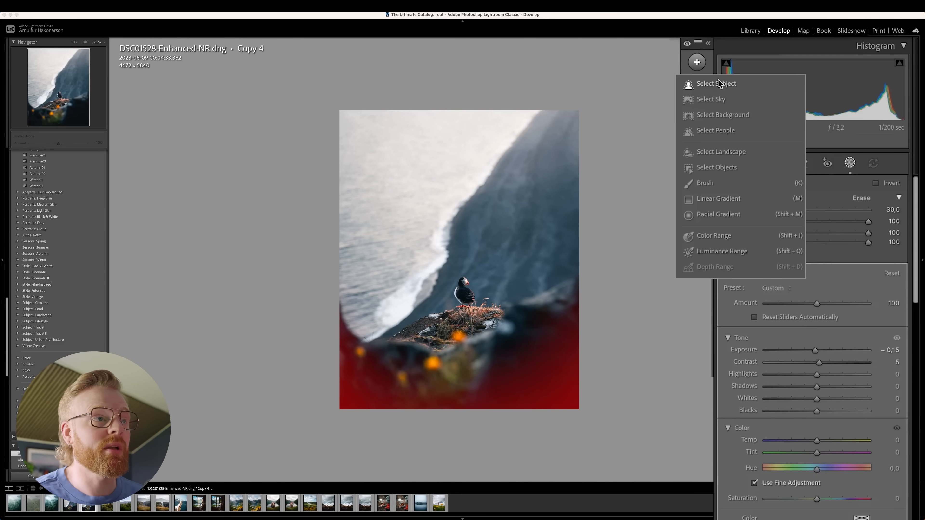
left_click(707, 81)
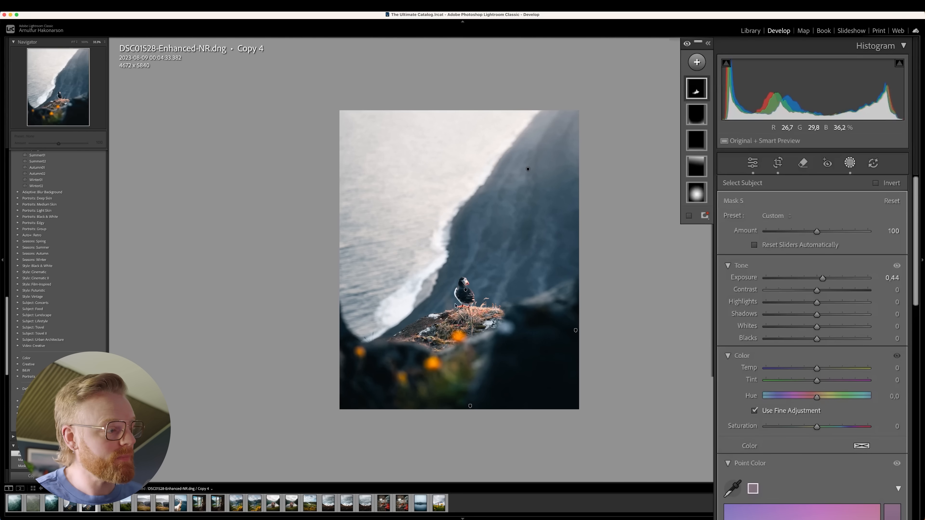
left_click_drag(824, 280, 823, 279)
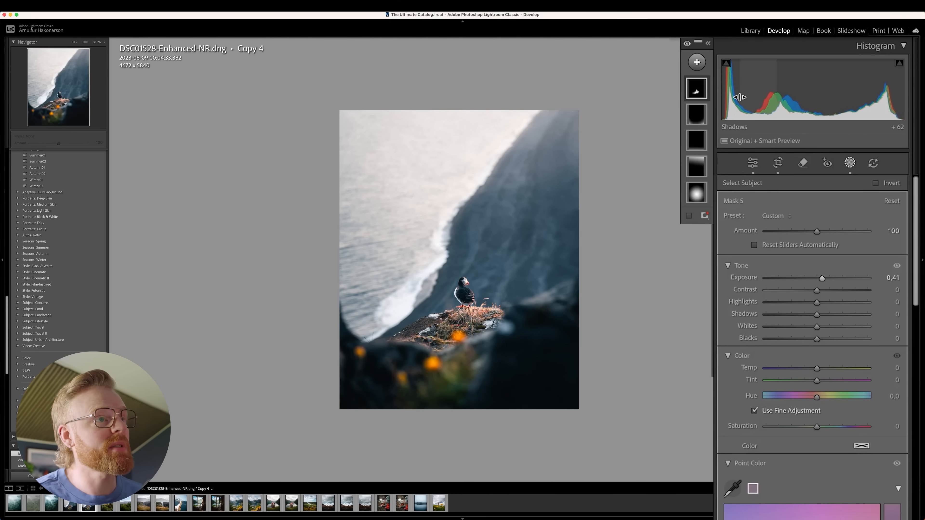
mouse_move(703, 94)
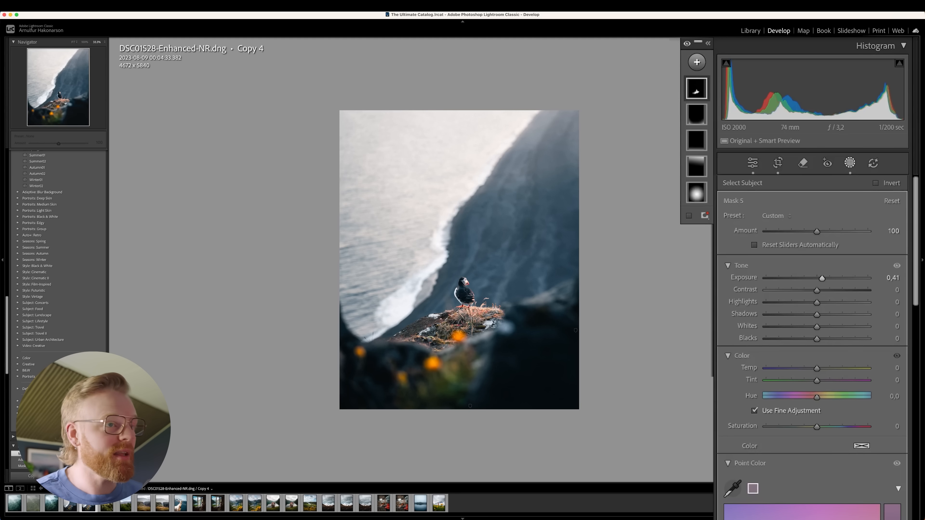
Fine-tune the subject mask's exposure, whites and contrast, and deselect the mask.
left_click_drag(823, 277, 819, 276)
left_click_drag(817, 326, 817, 327)
left_click_drag(817, 291, 817, 290)
key("Escape")
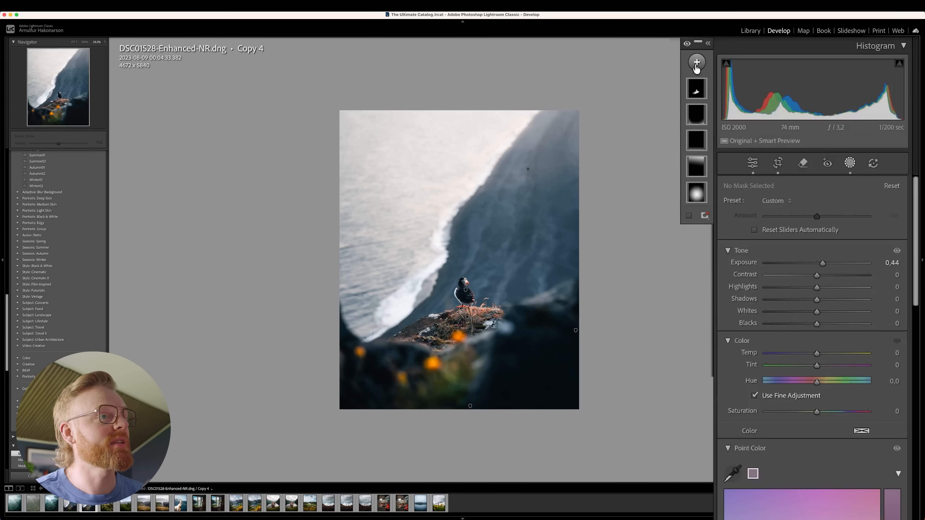
Turn all the masks off and on again to compare the puffin photo before and after.
left_click(686, 45)
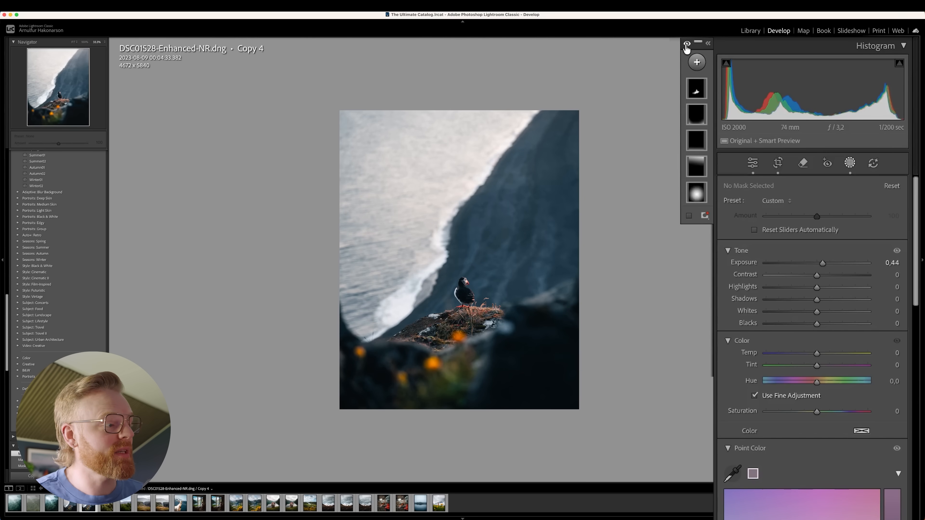
left_click(687, 45)
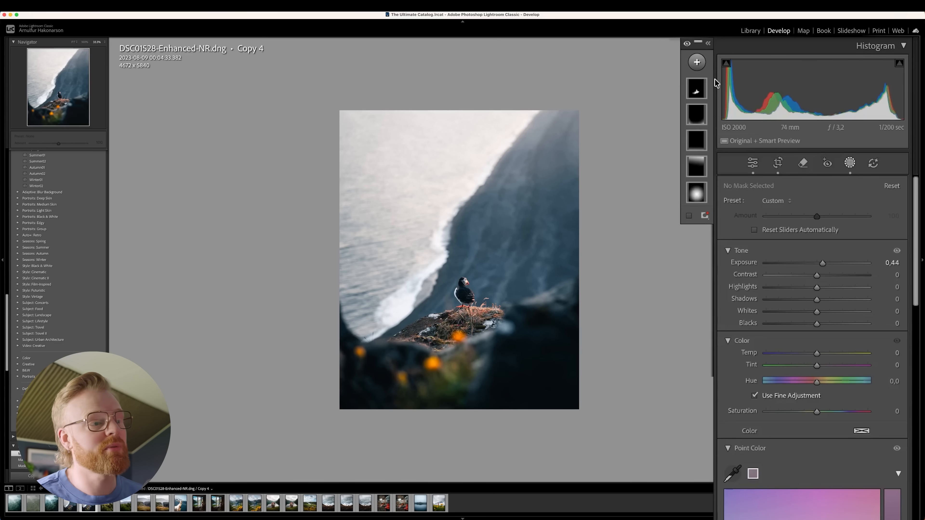
Reset the exposure for new masks to 0.00 and create another brush mask.
left_click(697, 64)
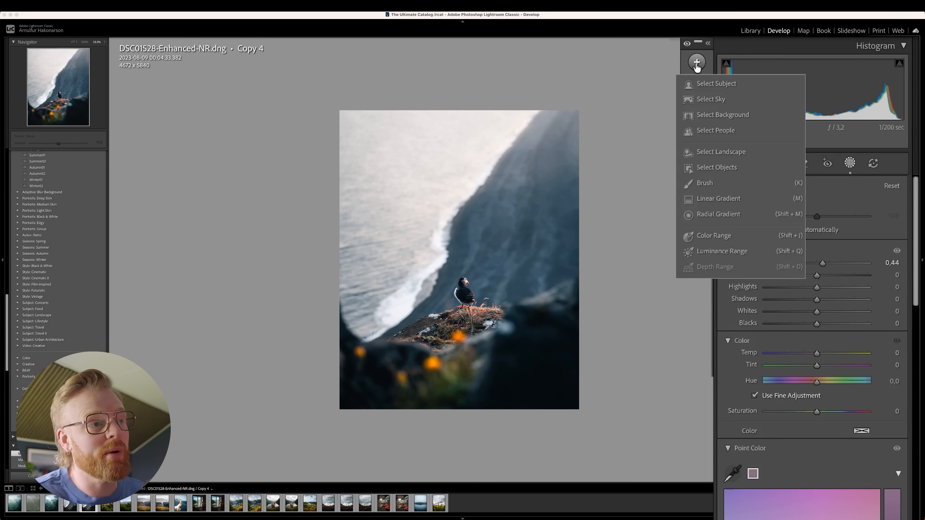
left_click(813, 262)
double_click(817, 263)
left_click(696, 64)
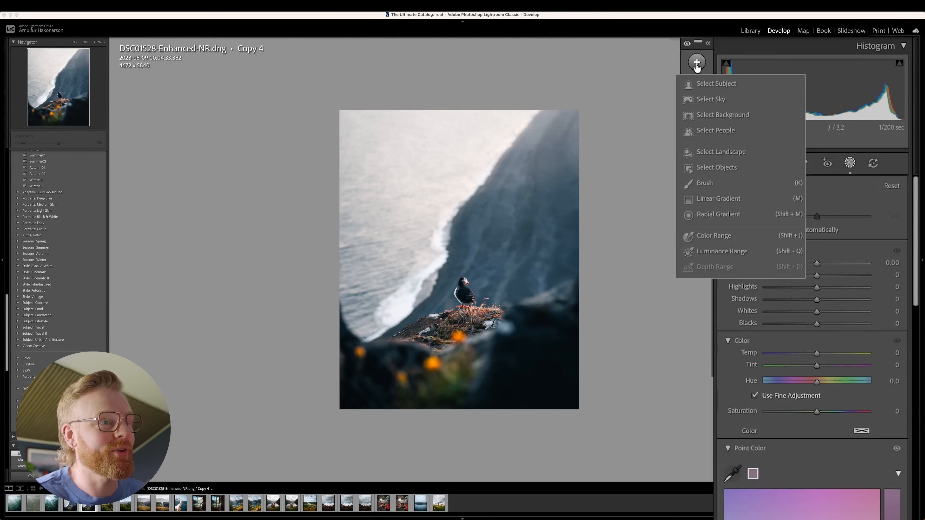
left_click(708, 184)
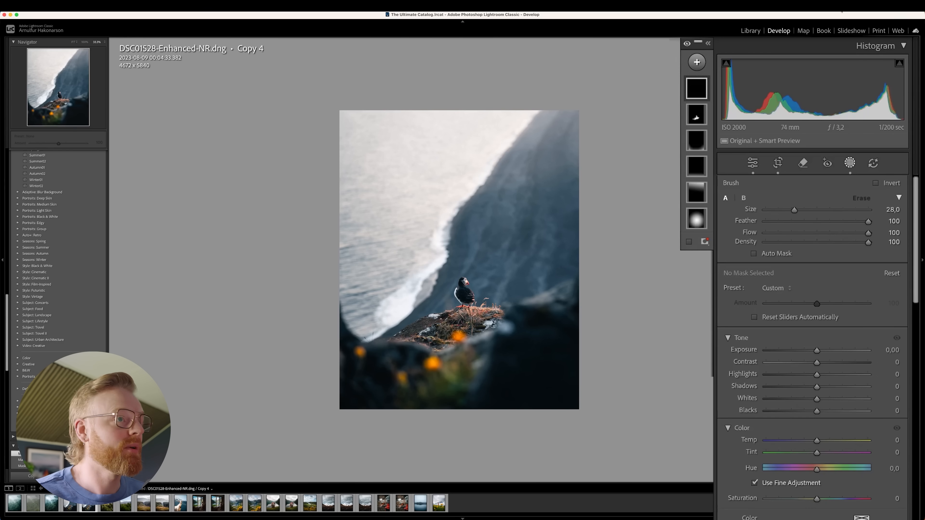
Paint over the orange flowers with a brush size of 2 and raise the mask's exposure to 0.28.
left_click(695, 71)
left_click(707, 184)
scroll(480, 297, "down", 5)
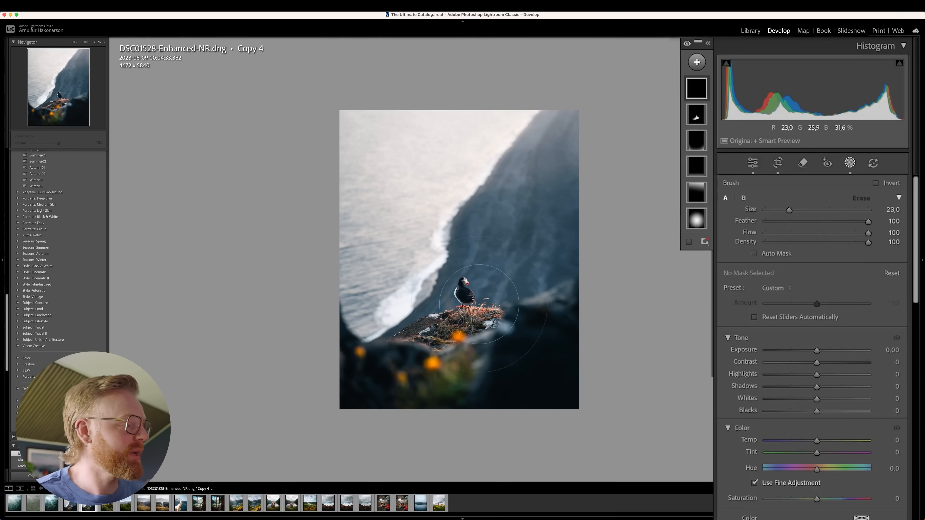
scroll(461, 336, "down", 5)
scroll(457, 337, "down", 1)
left_click_drag(458, 337, 432, 366)
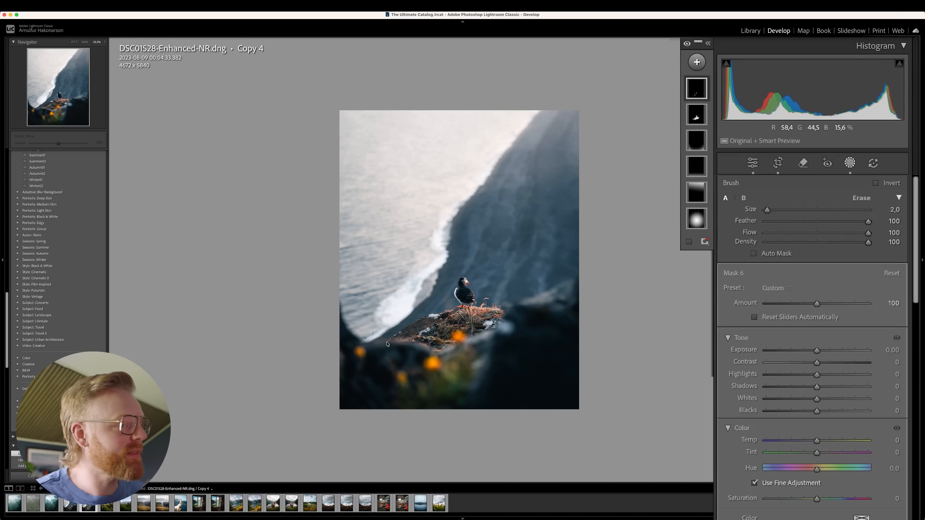
left_click(837, 350)
left_click_drag(838, 349, 820, 346)
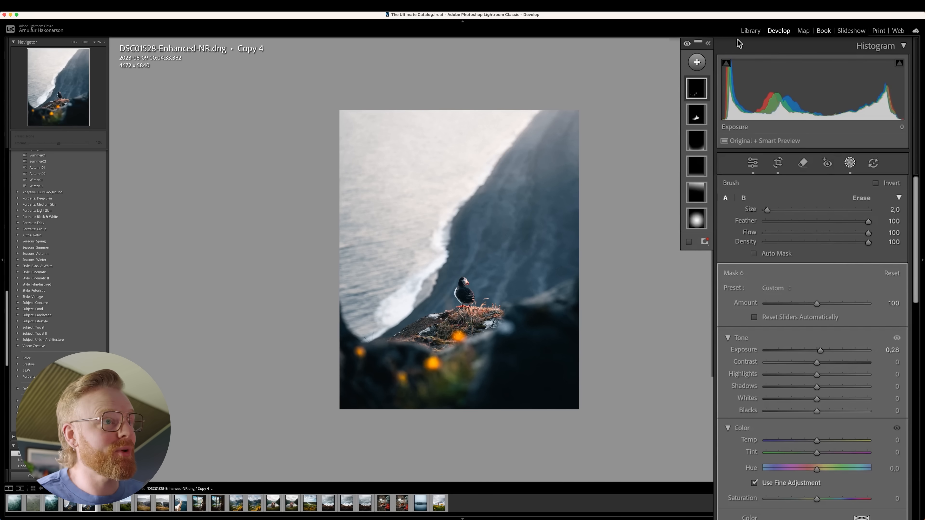
Add one more brush mask to the puffin photo, leaving it unpainted.
left_click(695, 63)
left_click(705, 185)
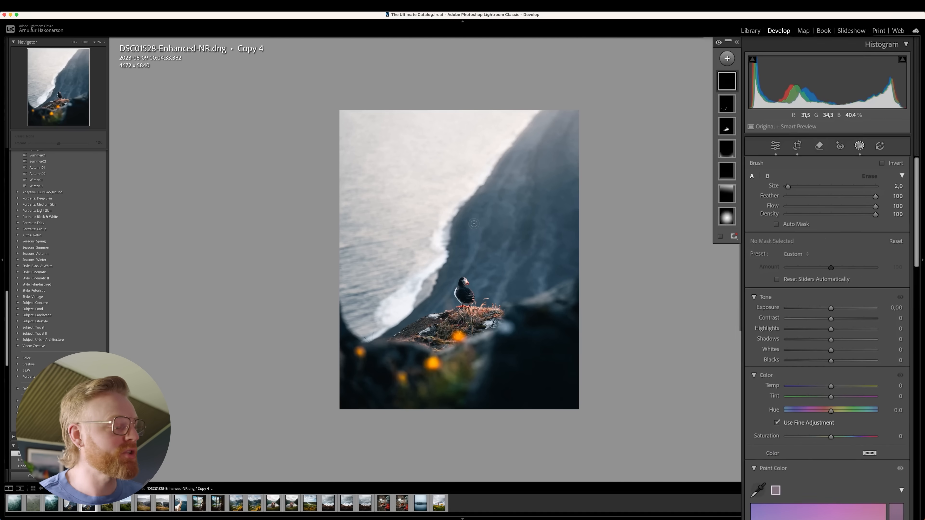
Open the fjord photo DSC04846-Enhanced-NR.dng and select the large radial gradient beyond its upper-left corner.
left_click(237, 504)
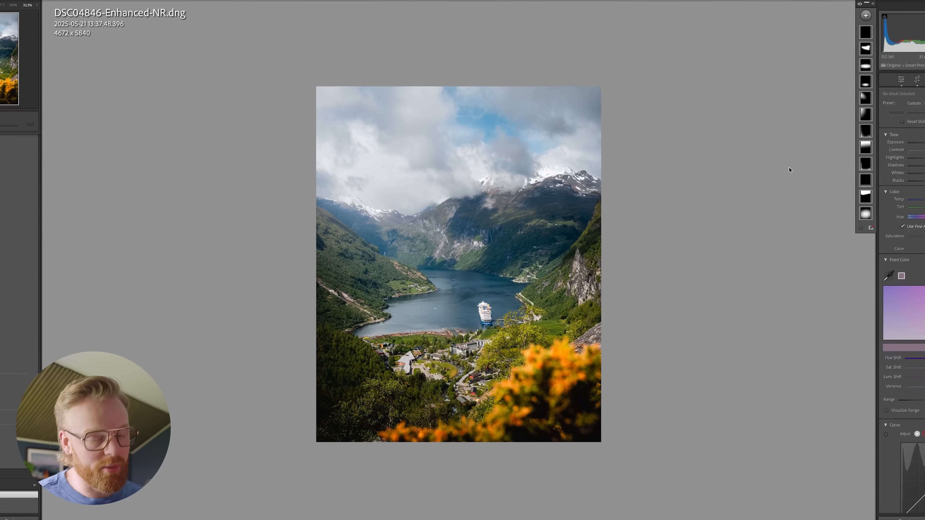
mouse_move(848, 123)
left_click(896, 107)
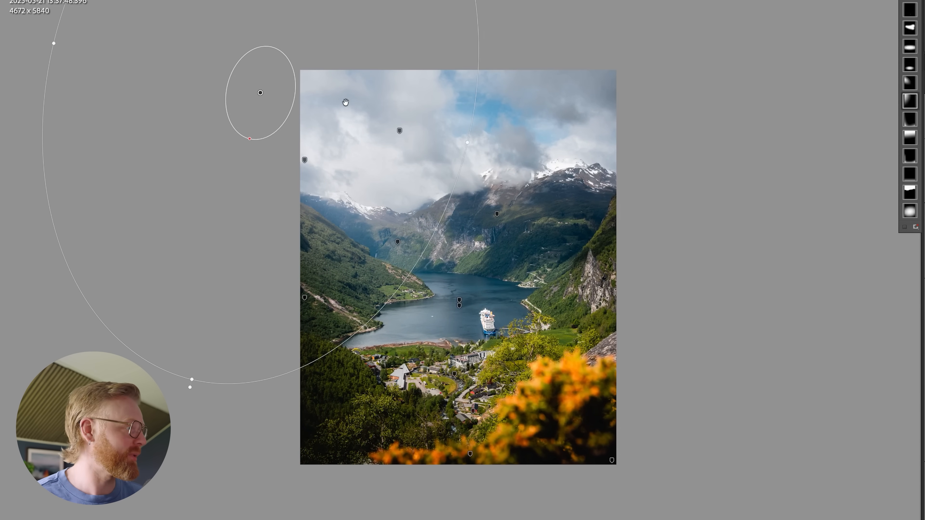
Move the large radial gradient around the sky's upper-left corner and place its centre just outside the photo's left edge.
left_click_drag(282, 98, 317, 115)
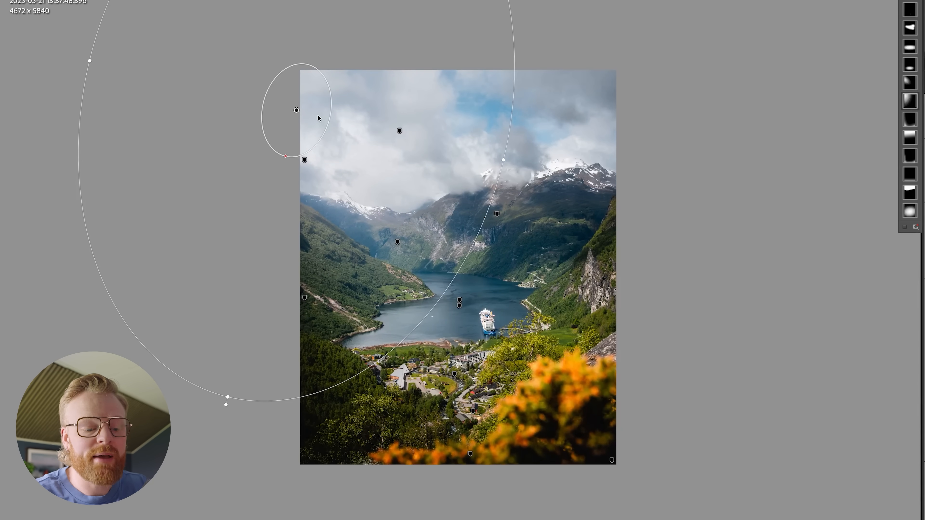
left_click_drag(318, 115, 281, 98)
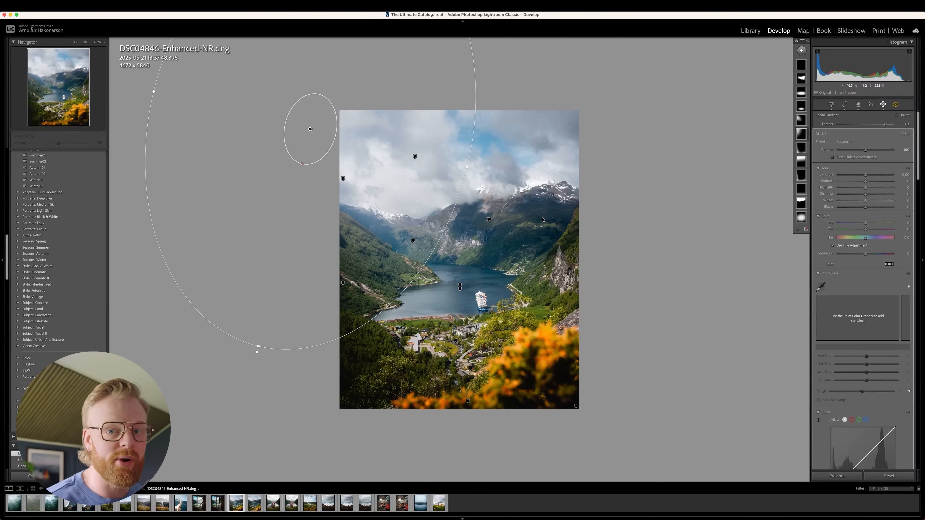
left_click_drag(316, 147, 325, 157)
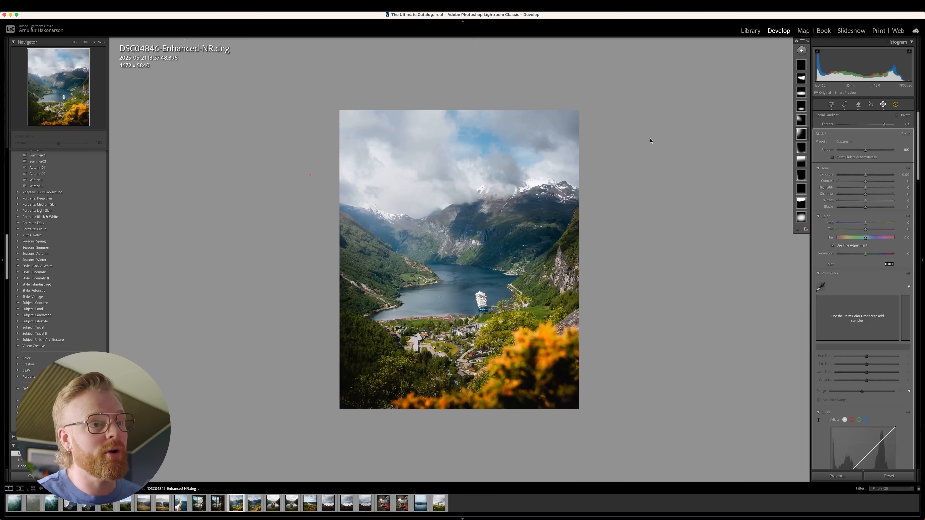
mouse_move(358, 129)
left_mouse_down()
mouse_move(345, 118)
mouse_move(355, 133)
left_mouse_up()
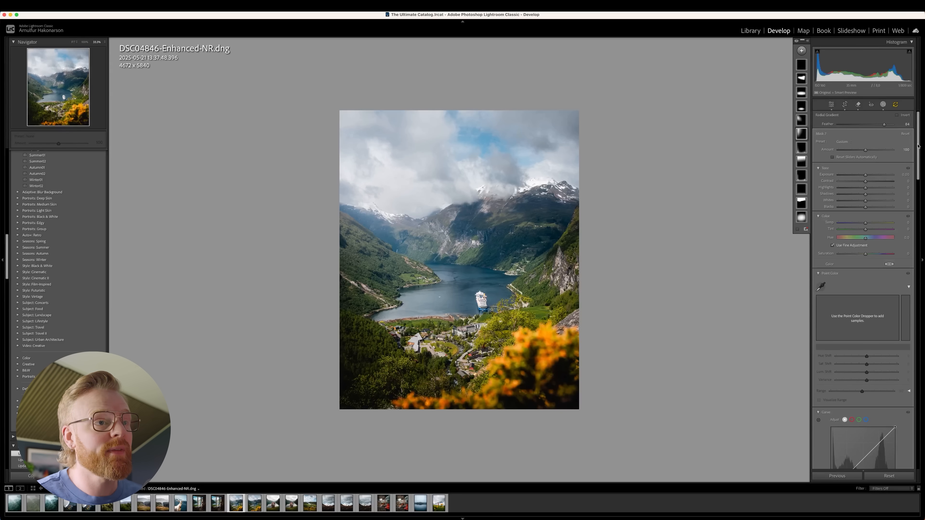
Fine-tune the large radial gradient's Dehaze and Clarity, and check the outline of the smaller tilted radial gradient beside it.
scroll(869, 241, "down", 10)
mouse_move(858, 242)
left_mouse_down()
mouse_move(838, 242)
mouse_move(855, 235)
mouse_move(850, 242)
mouse_move(860, 243)
left_mouse_up()
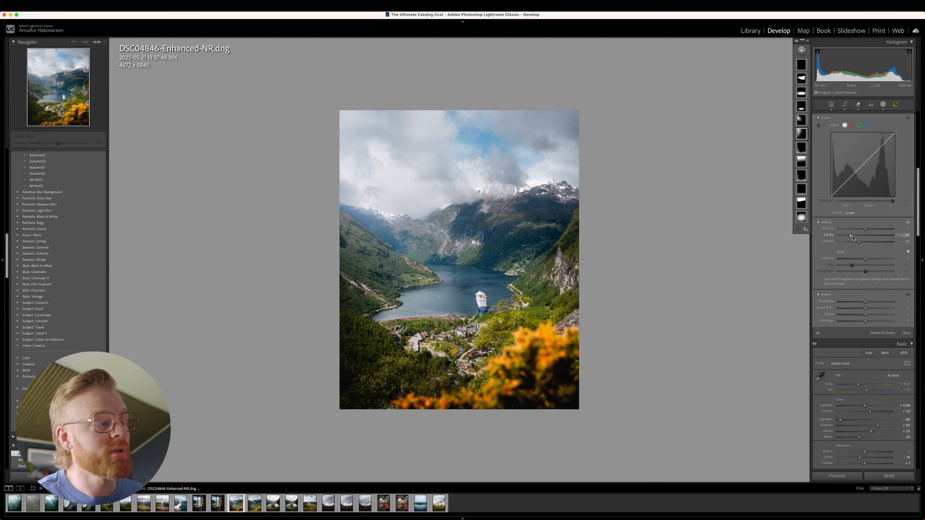
left_click(317, 178)
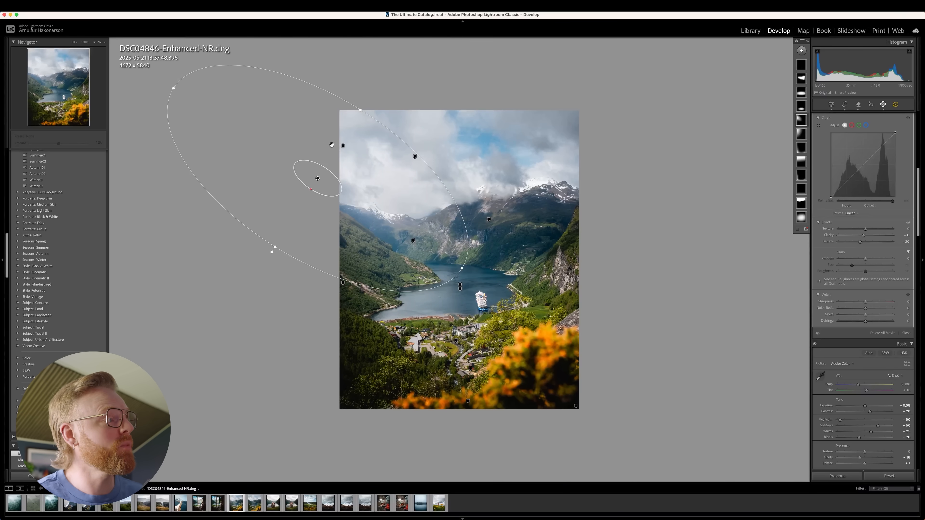
left_click(341, 146)
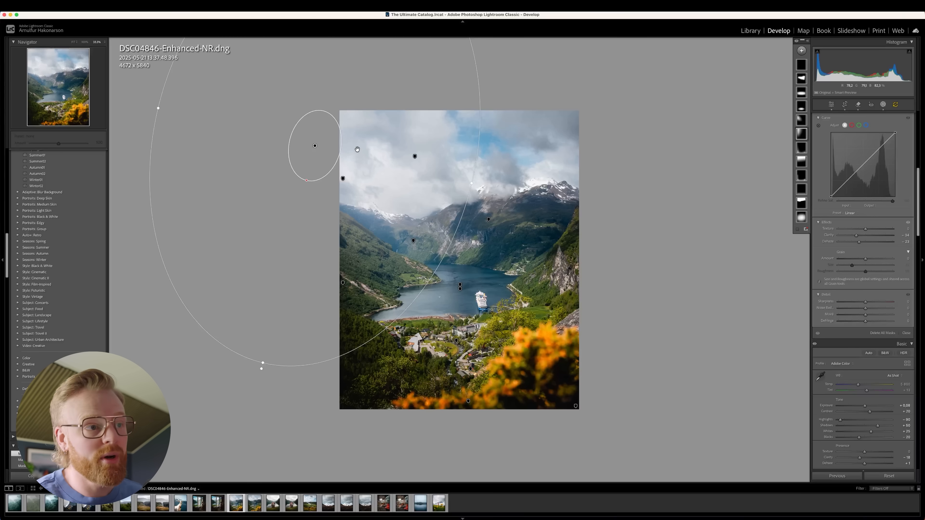
Try a warmer colour temperature on the large radial gradient and reset it to the default.
scroll(856, 214, "up", 10)
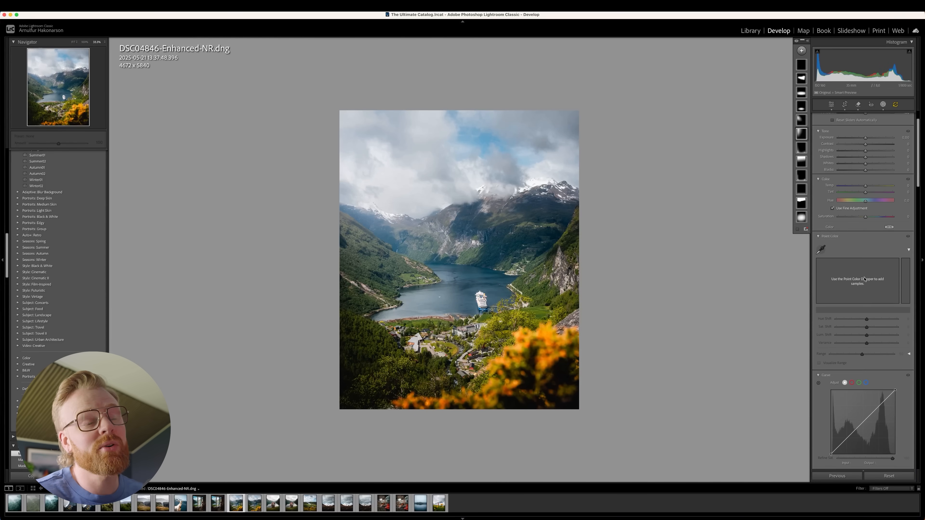
left_click_drag(865, 197, 874, 196)
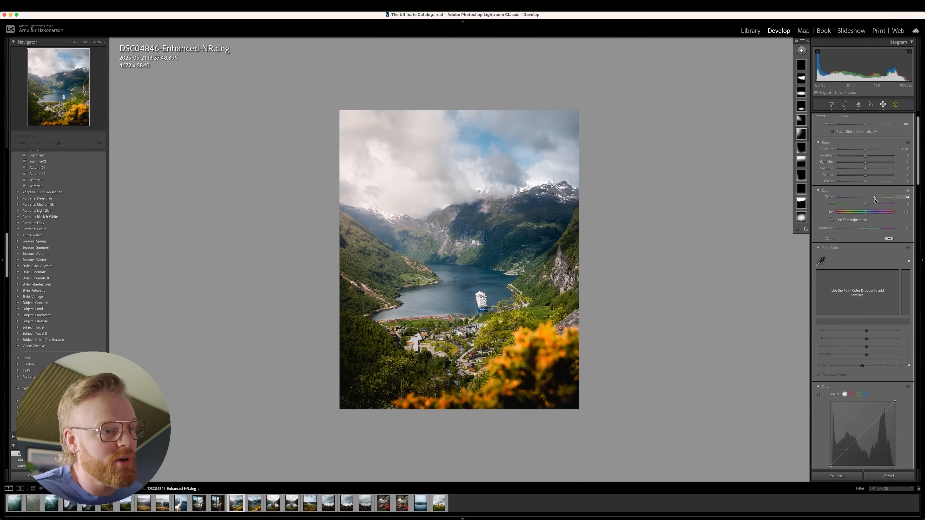
double_click(875, 200)
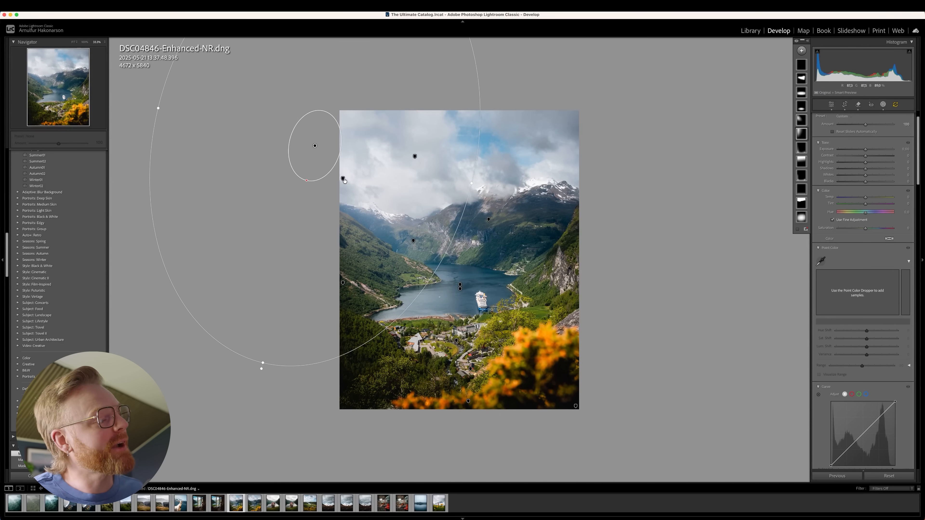
Select the smaller tilted radial gradient beyond the photo's left edge.
left_click(343, 180)
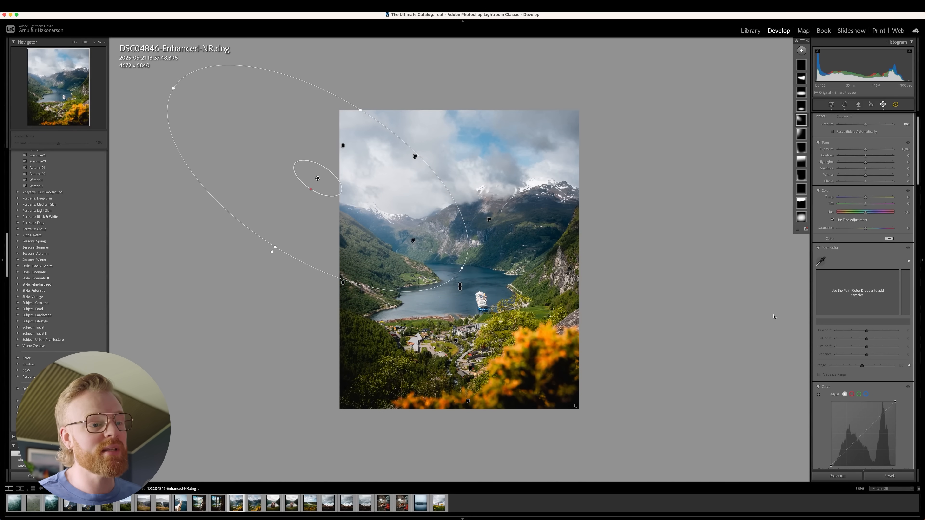
Bring up the tilted radial gradient's effect settings and shift the gradient slightly down and outward from the fjord photo.
scroll(872, 371, "down", 5)
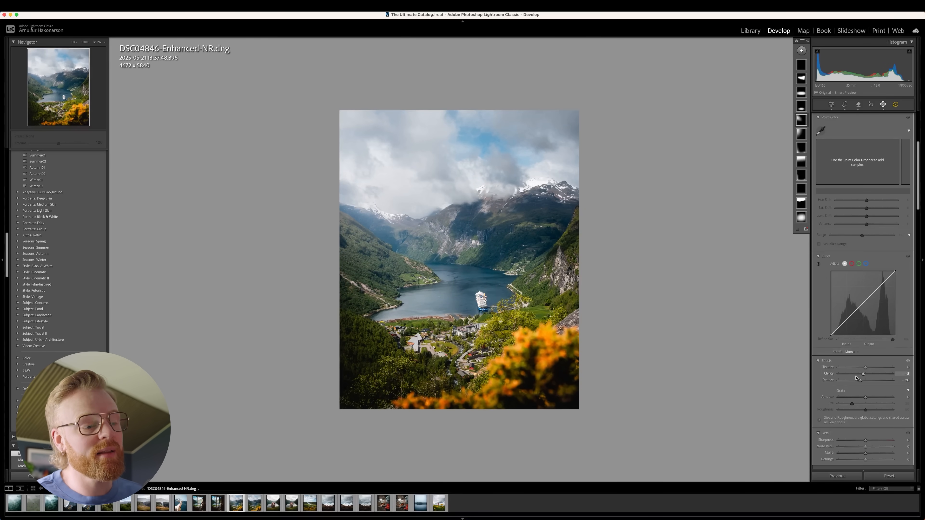
mouse_move(364, 200)
left_mouse_down()
mouse_move(231, 100)
mouse_move(308, 176)
mouse_move(364, 197)
mouse_move(306, 168)
mouse_move(365, 209)
left_mouse_up()
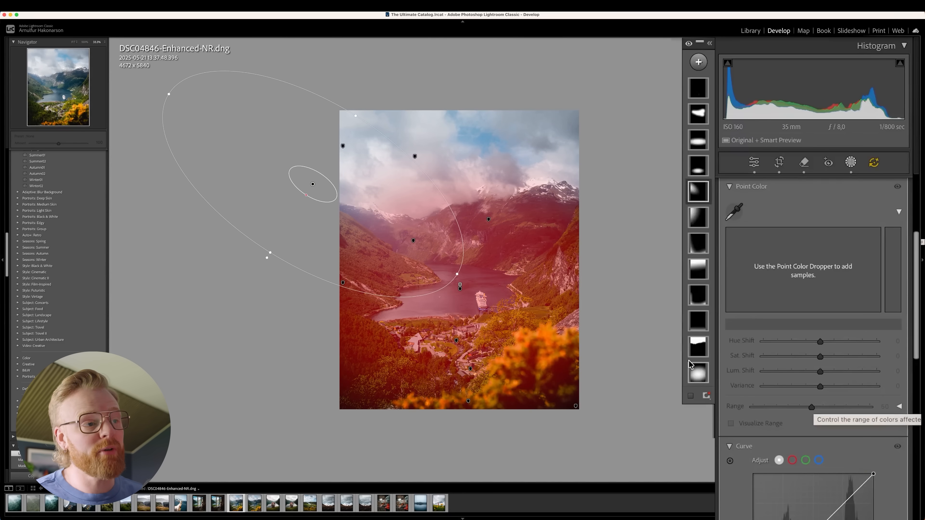
Inspect the large soft radial gradient centred on the fjord and another of the photo's existing masks.
left_click(695, 377)
left_click_drag(517, 305, 523, 305)
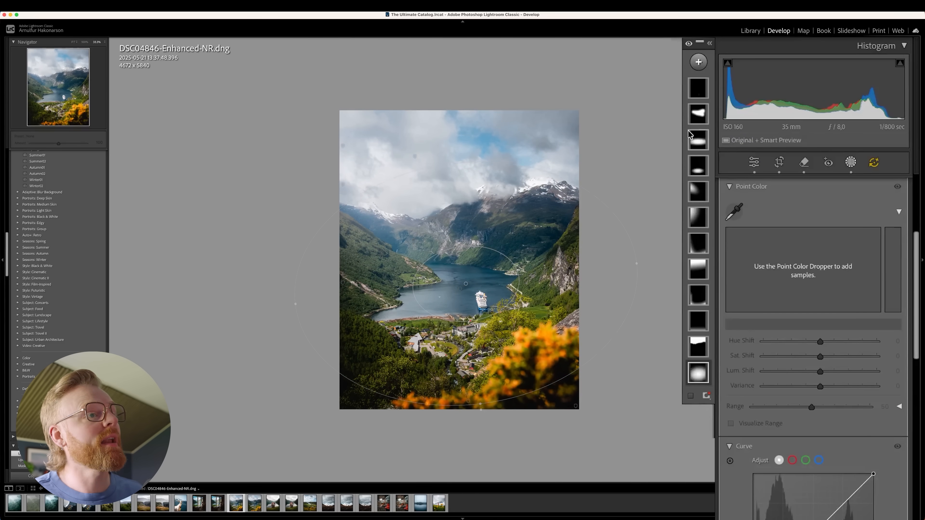
left_click(698, 243)
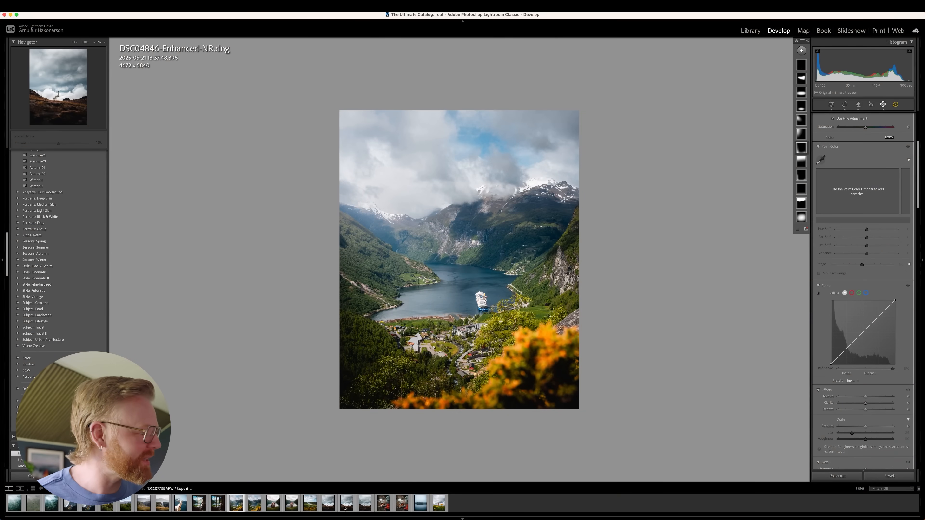
left_click(345, 507)
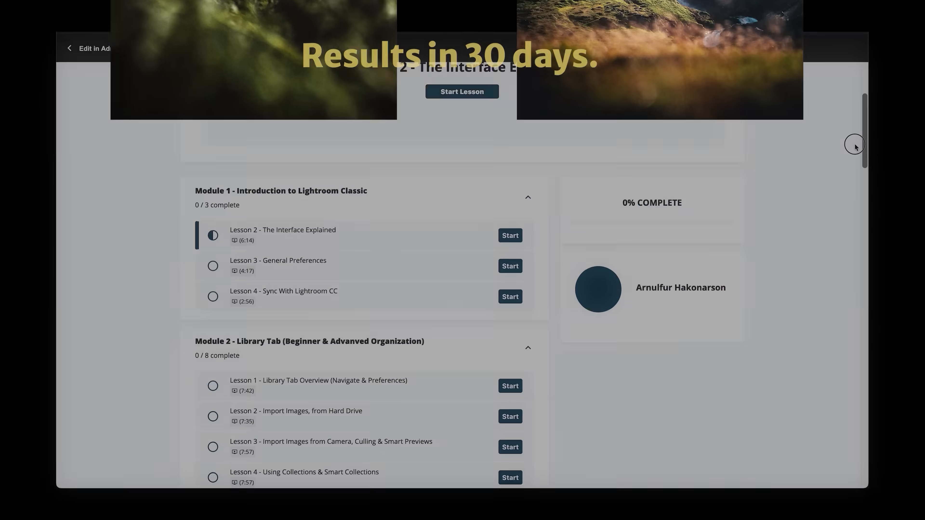
scroll(855, 156, "down", 5)
scroll(859, 173, "down", 10)
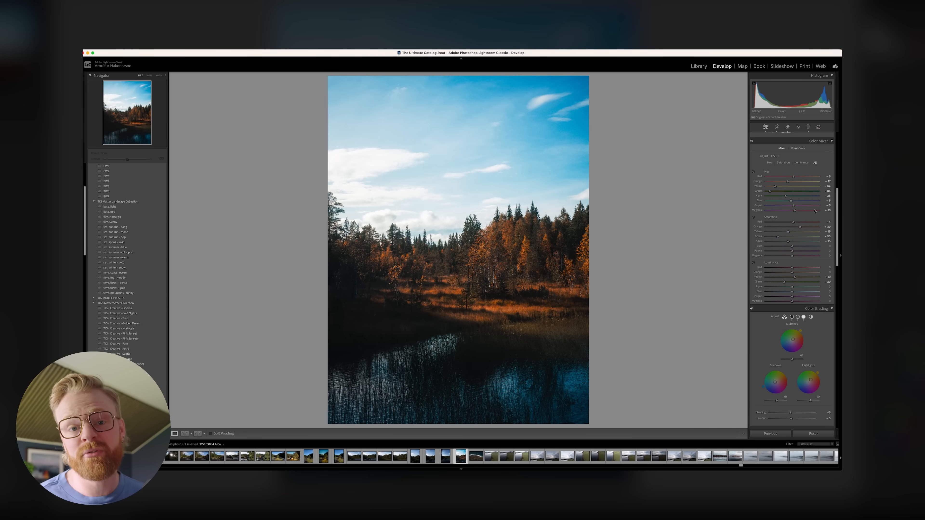
Adjust the Color Mixer saturation on the cherry-blossom tower photo and lower the blue saturation on the autumn forest photo.
left_click_drag(775, 186, 787, 188)
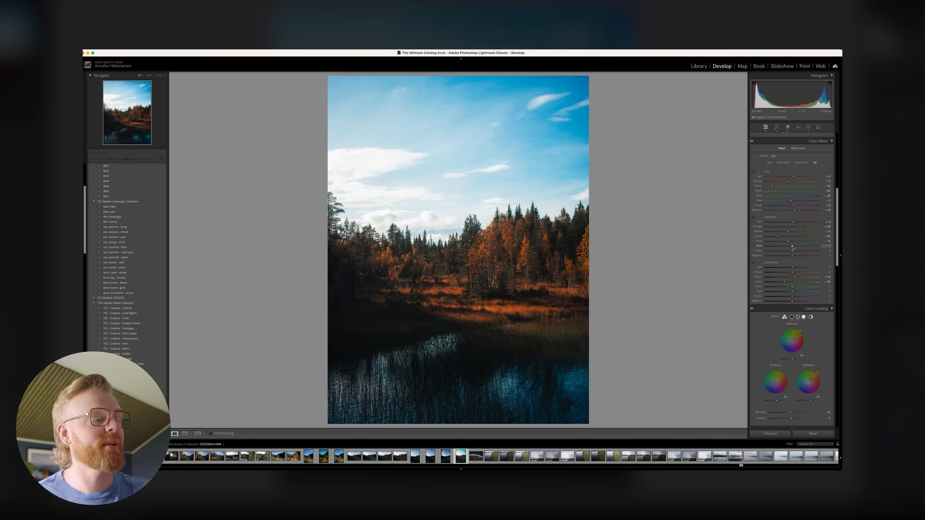
left_click_drag(792, 248, 781, 246)
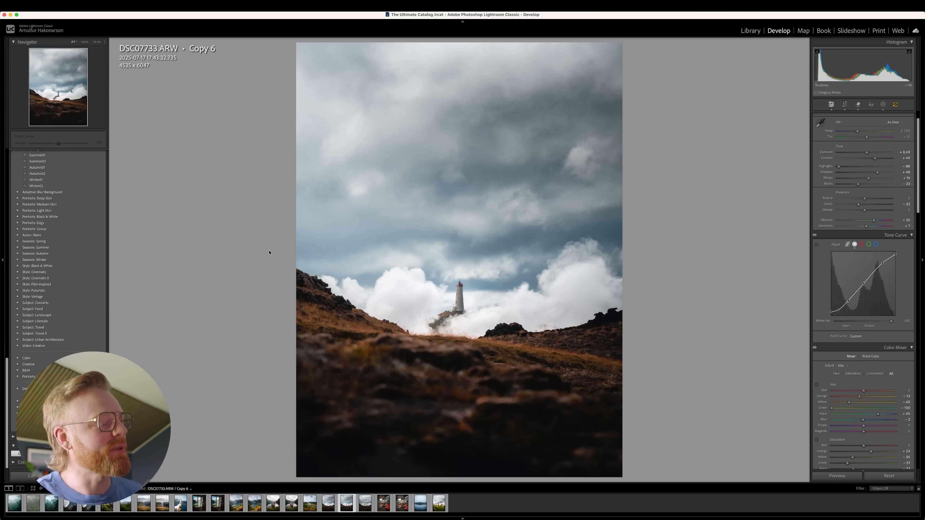
Compare Copy 5 and Copy 6 of the lighthouse photo, and show the masks of Copy 6.
left_click(364, 503)
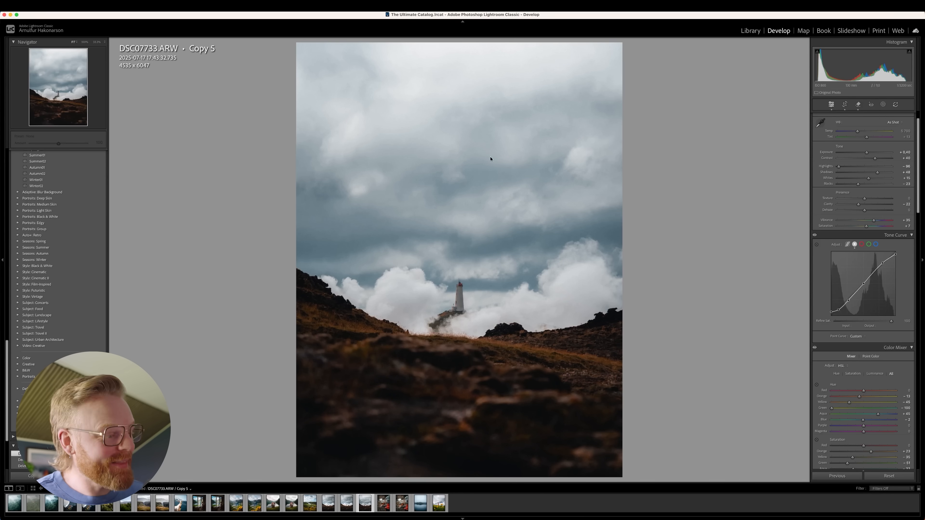
left_click(345, 504)
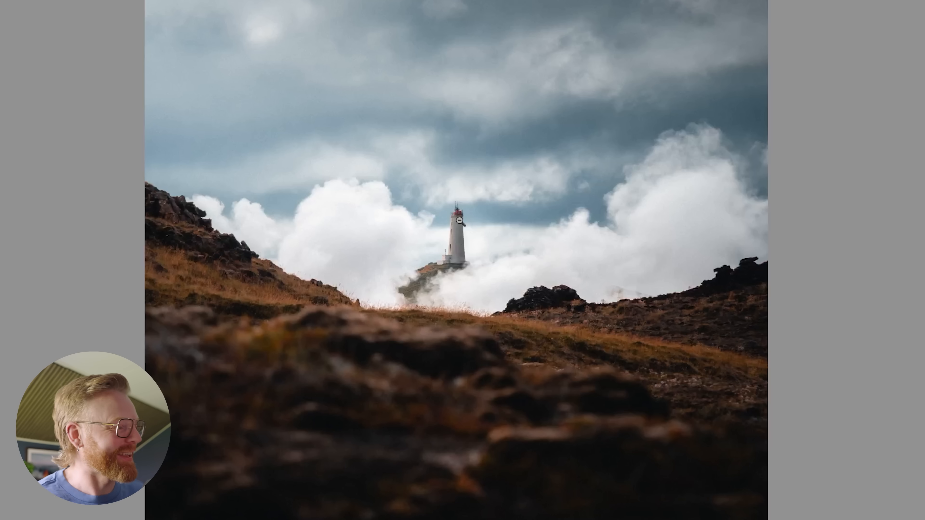
left_click(883, 104)
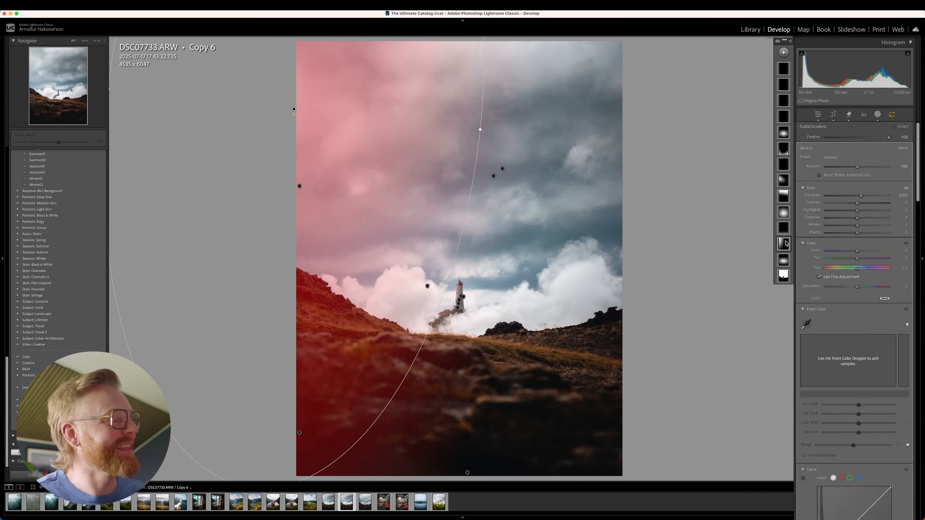
Shift the tall radial gradient at the sky's left edge slightly up and outward, and review its Clarity and Dehaze.
left_click(801, 216)
left_click_drag(351, 200, 351, 202)
scroll(823, 327, "down", 3)
scroll(811, 360, "down", 15)
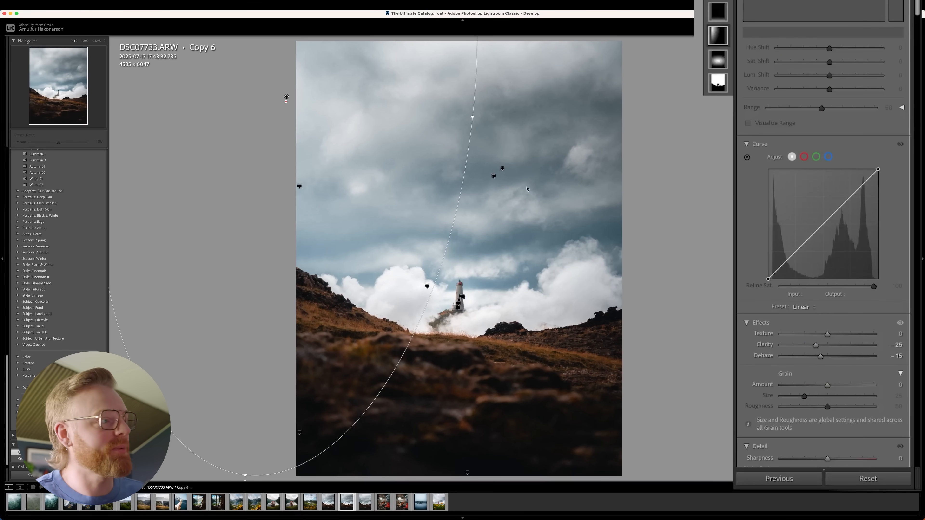
Select the tilted radial gradient on the left edge of the sky and move its centre outside the photo.
left_click(300, 187)
left_click(300, 187)
left_click_drag(316, 189, 294, 177)
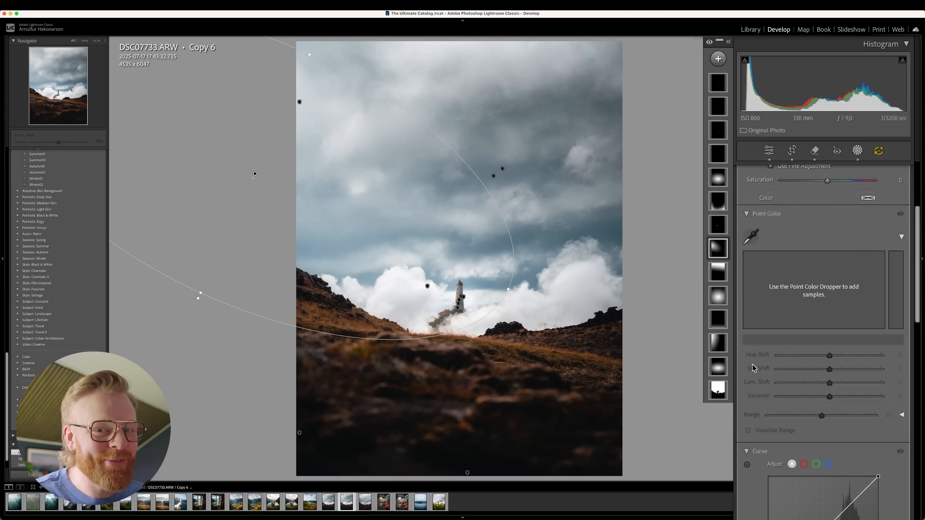
Open Copy 4 with its masks and examine those around the lighthouse, ending on the large circular radial gradient.
left_click(329, 503)
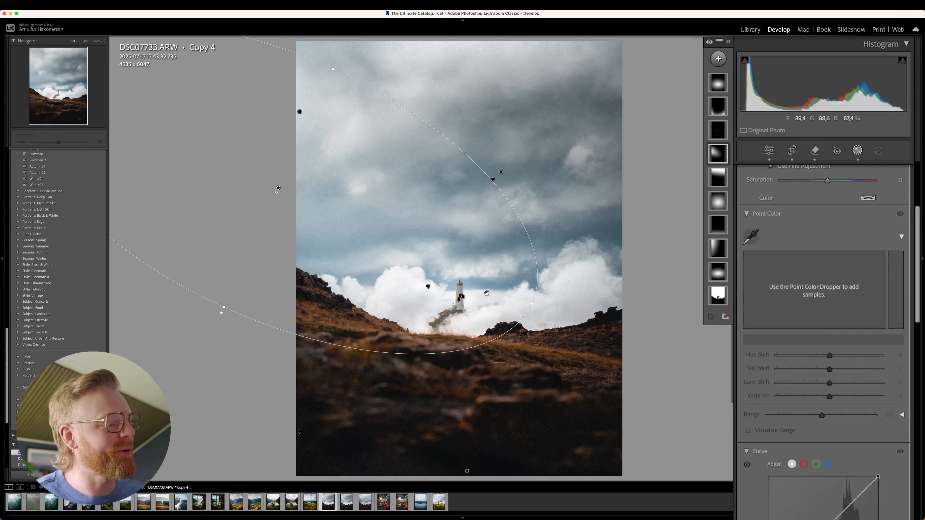
left_click(858, 152)
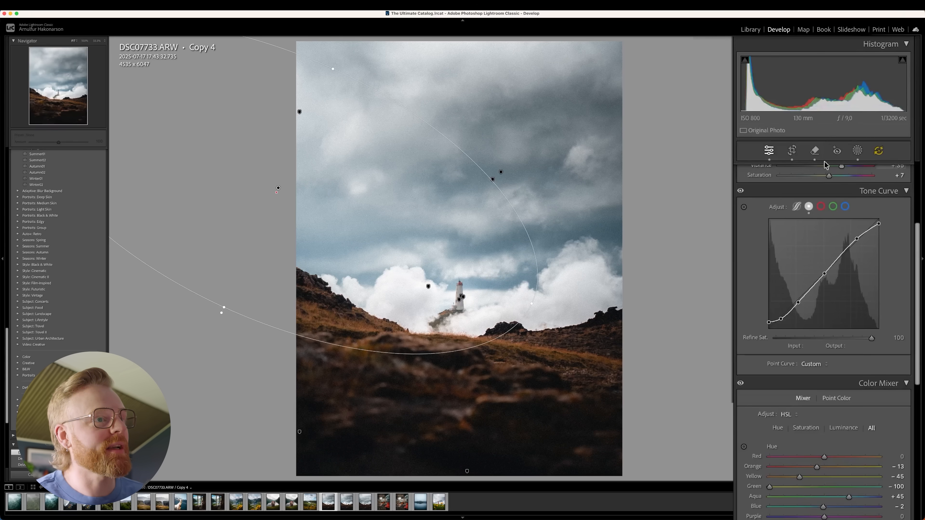
left_click(857, 151)
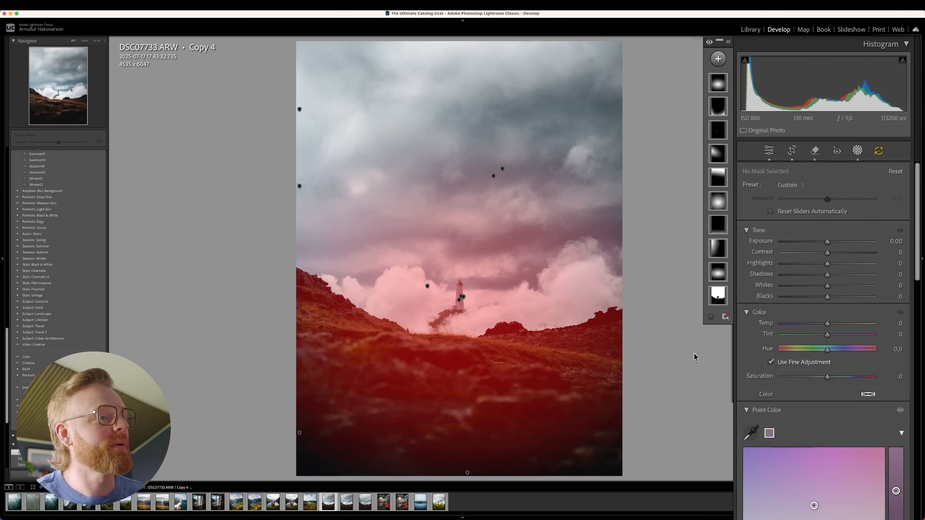
left_click(461, 297)
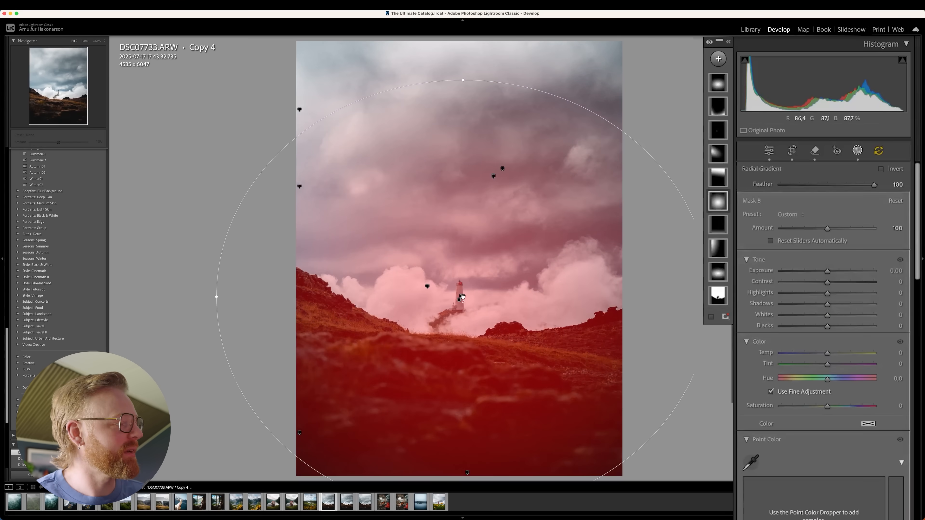
left_click(461, 299)
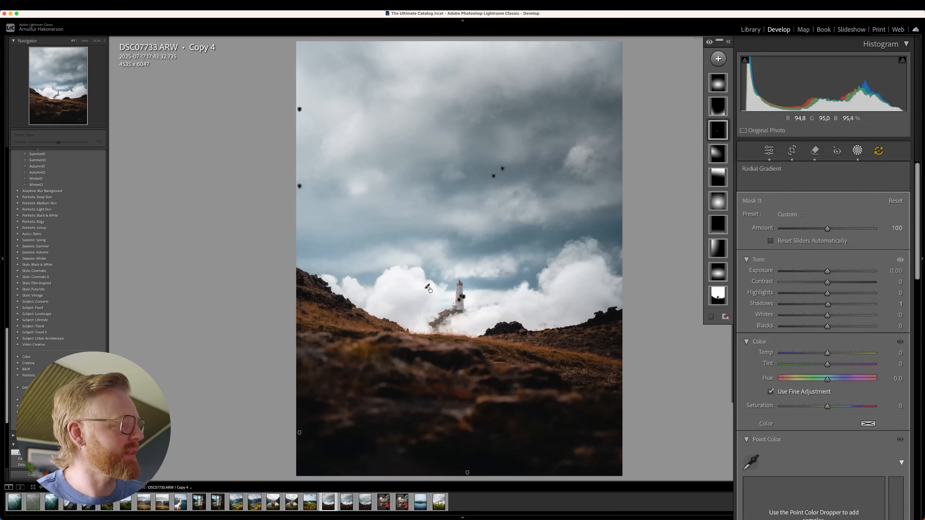
left_click(463, 296)
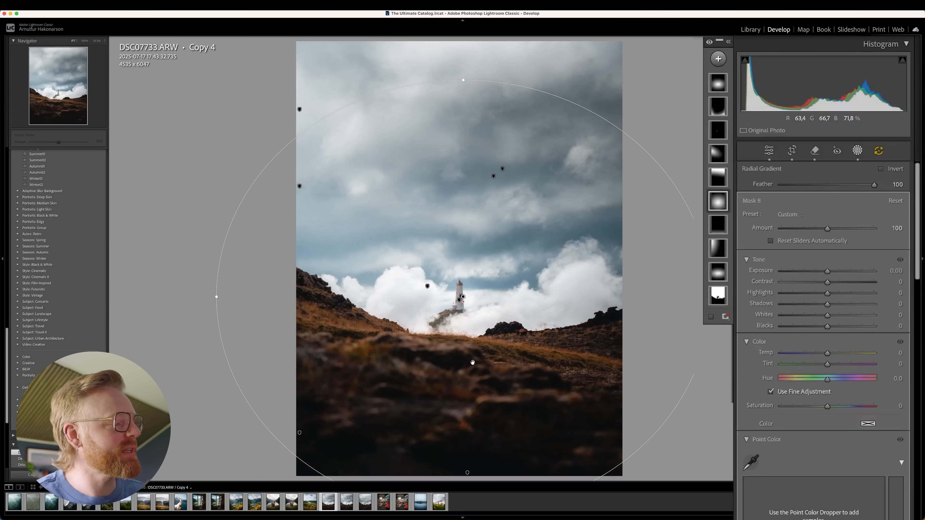
Alternate between Copy 6 and Copy 4 to compare the lighthouse in both edits, finishing on Copy 4.
left_click(346, 504)
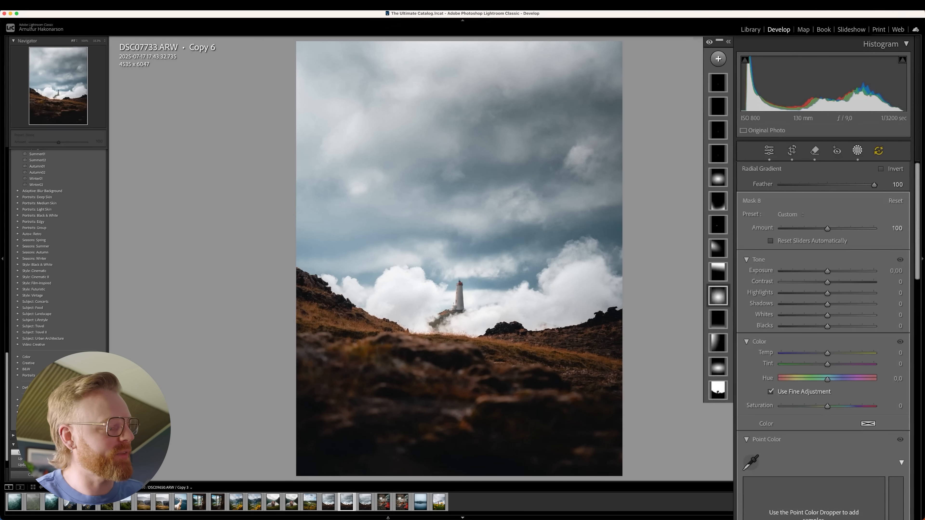
left_click(328, 501)
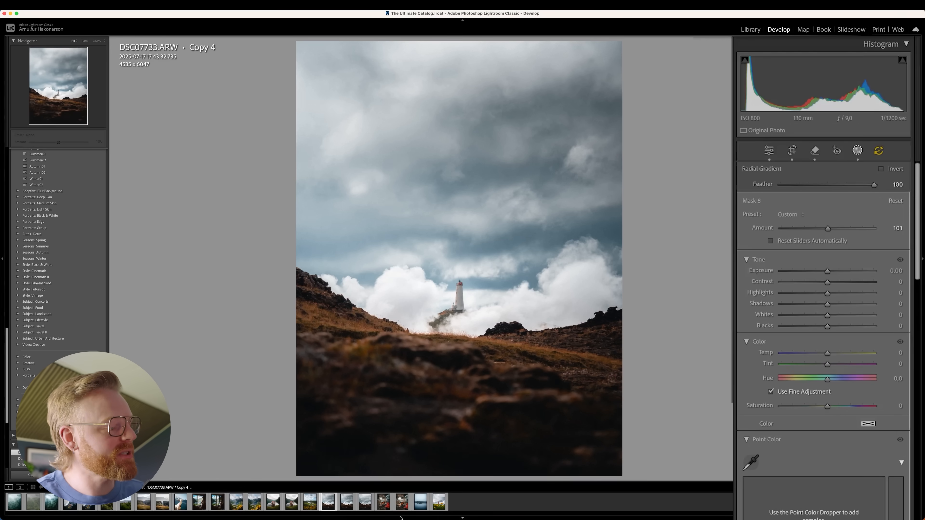
left_click(348, 502)
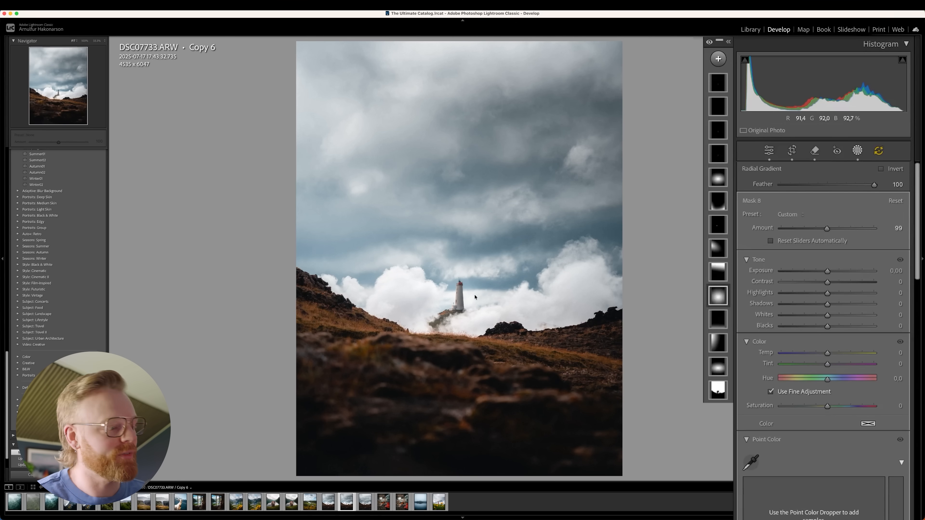
key("Left")
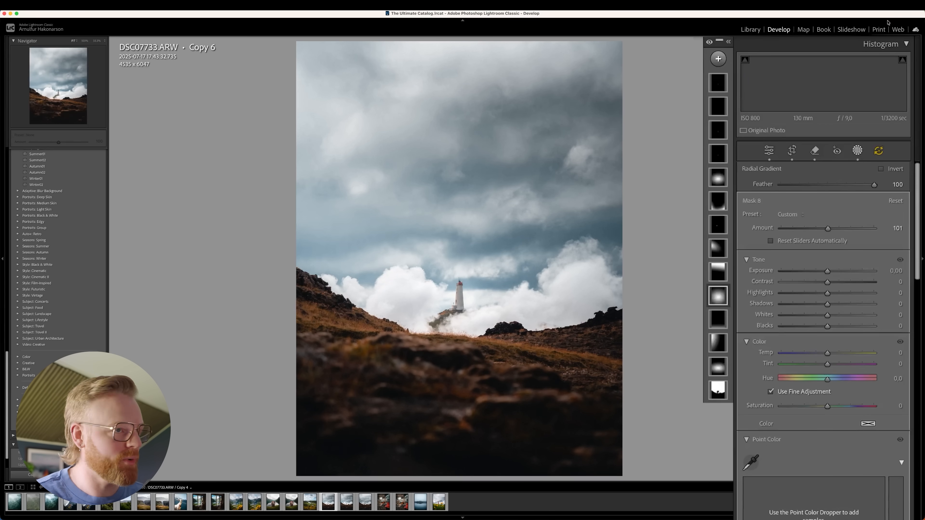
Add a new Select Subject mask for the lighthouse in Copy 4.
left_click(717, 61)
left_click(738, 79)
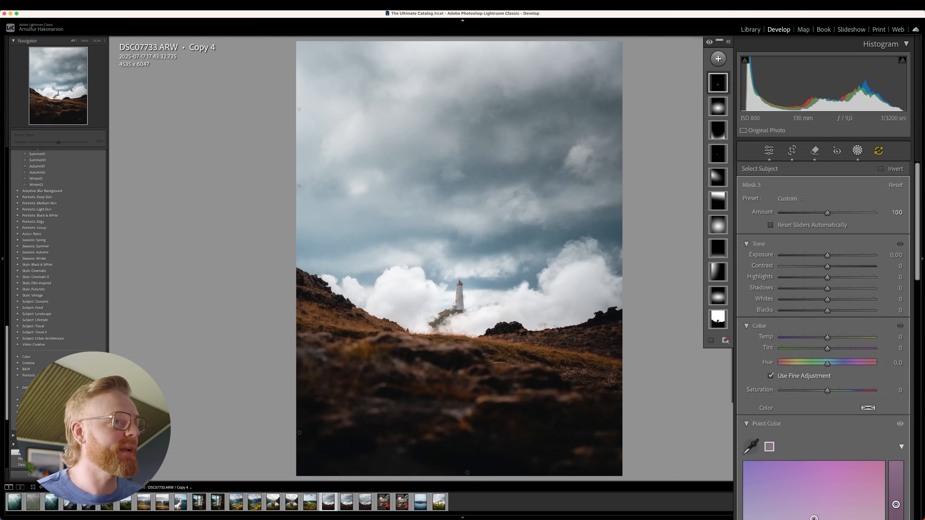
left_click(460, 302)
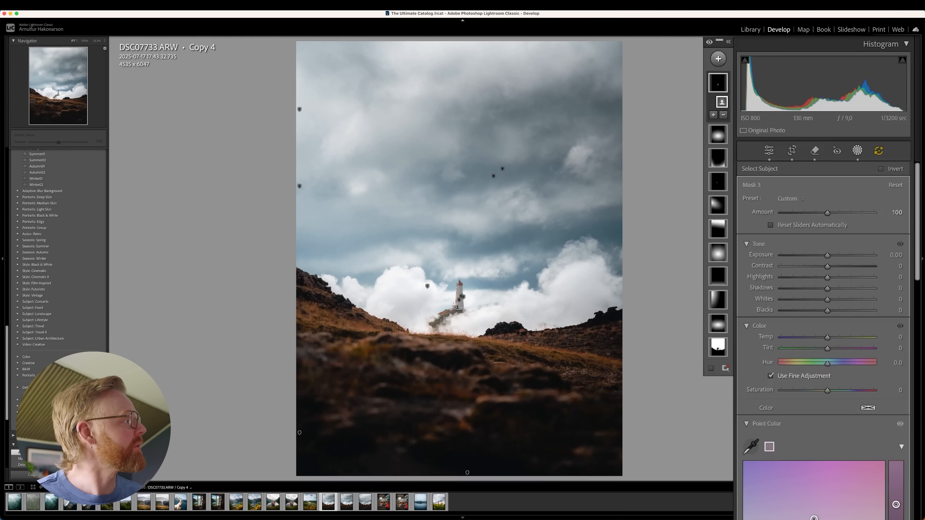
Show the overlay of the lighthouse's subject mask close up and set the mask's Exposure to 0.18.
left_click(102, 41)
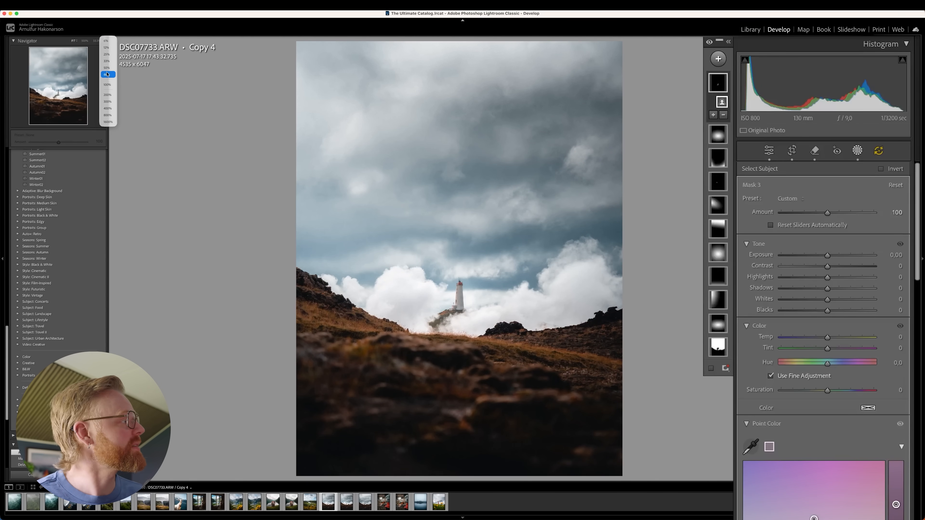
left_click(107, 94)
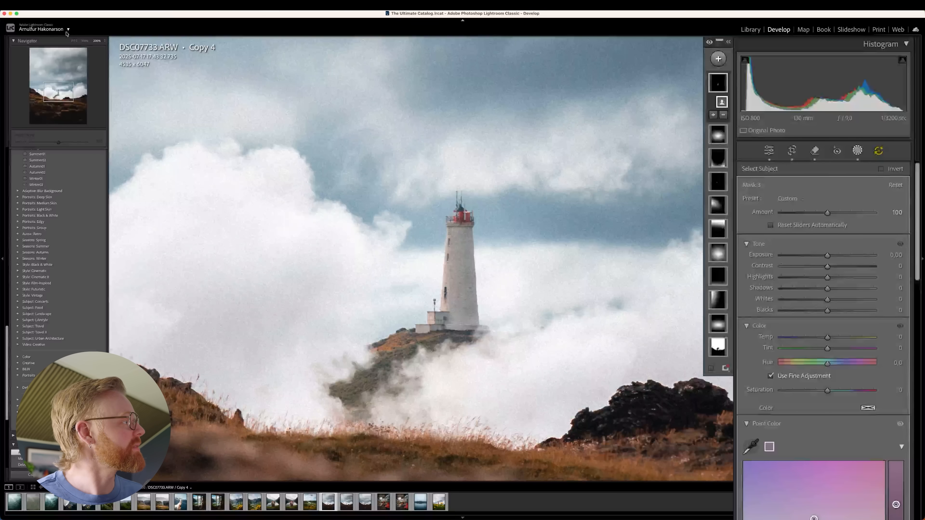
left_click(102, 40)
left_click(110, 34)
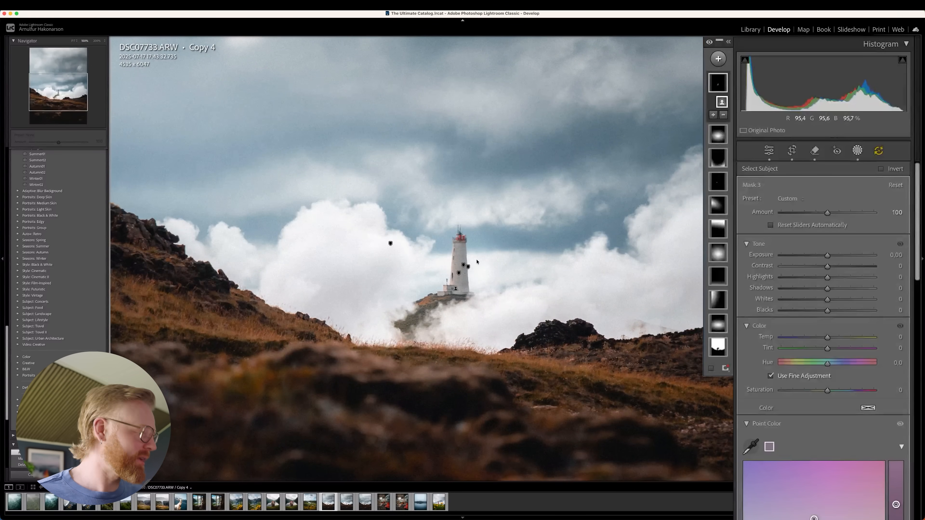
key("o")
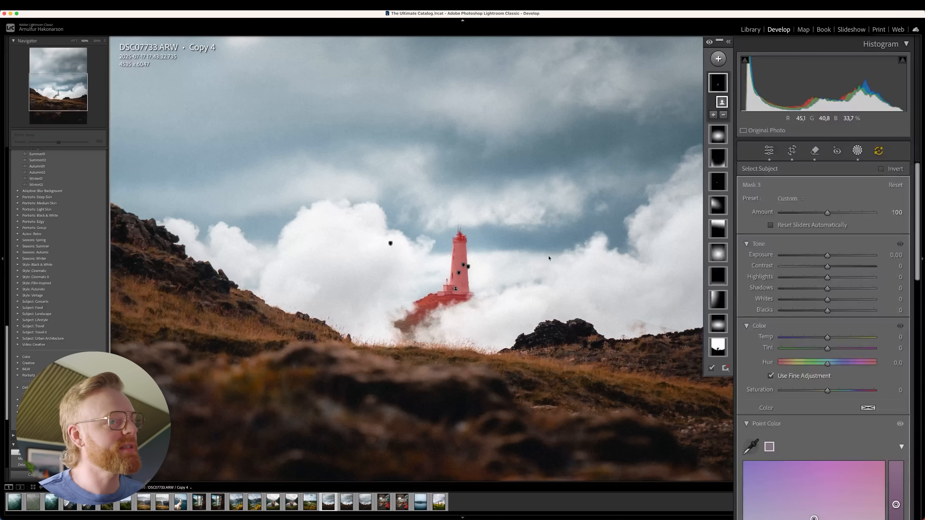
mouse_move(826, 256)
left_mouse_down()
mouse_move(854, 255)
mouse_move(827, 251)
left_mouse_up()
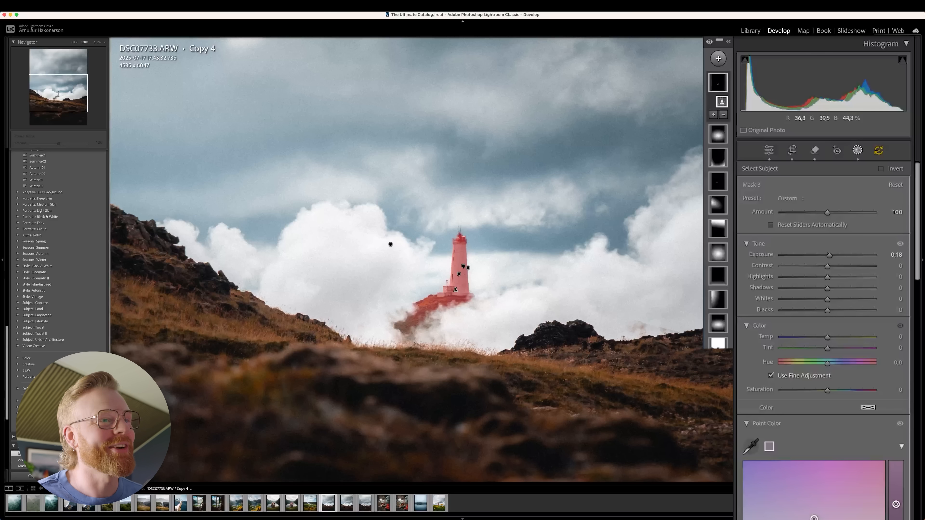
Intersect the lighthouse's subject mask with a linear gradient drawn sideways across the tower, and tilt it to favour the left side.
left_click(718, 82)
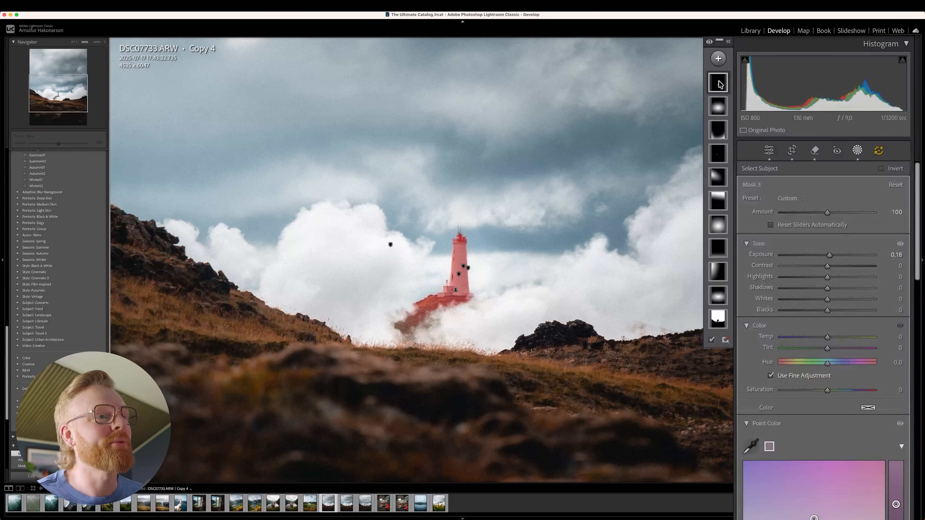
right_click(720, 84)
mouse_move(762, 141)
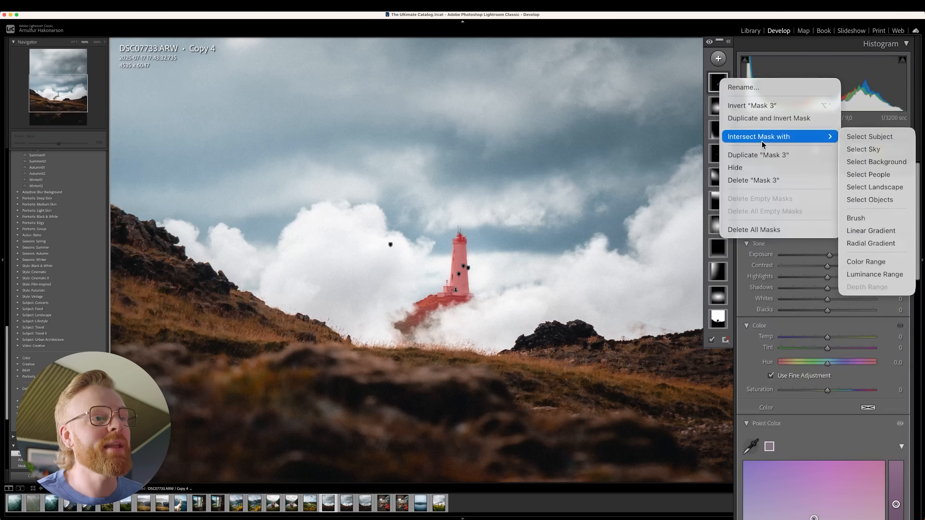
left_click(864, 233)
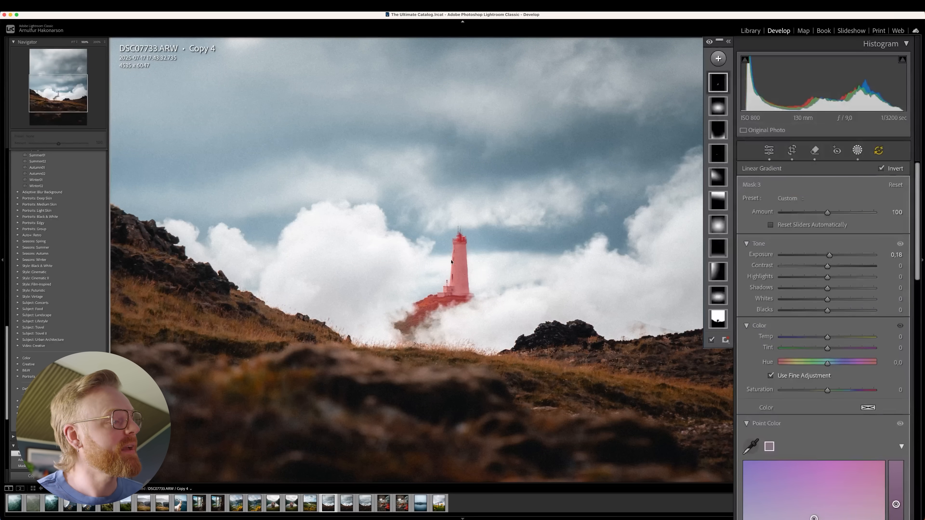
left_click_drag(417, 256, 480, 262)
left_click_drag(414, 255, 409, 254)
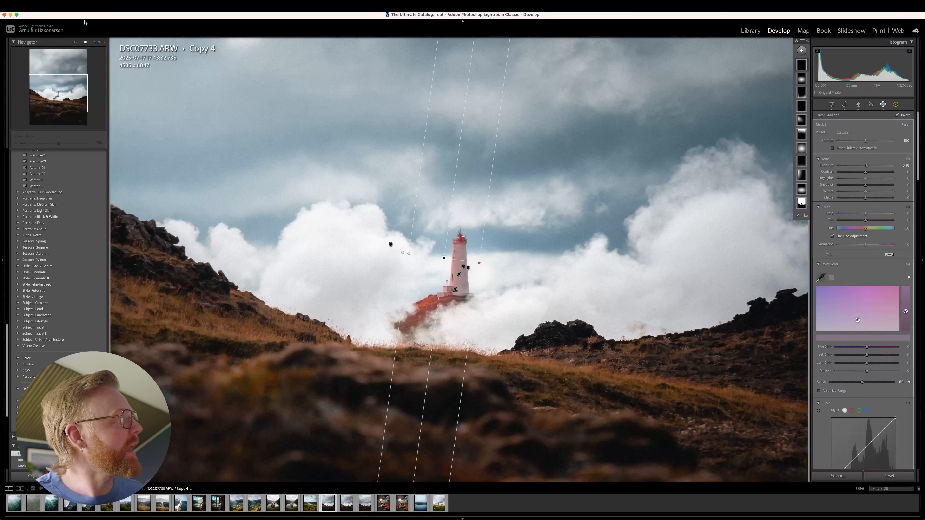
left_click_drag(437, 312, 422, 307)
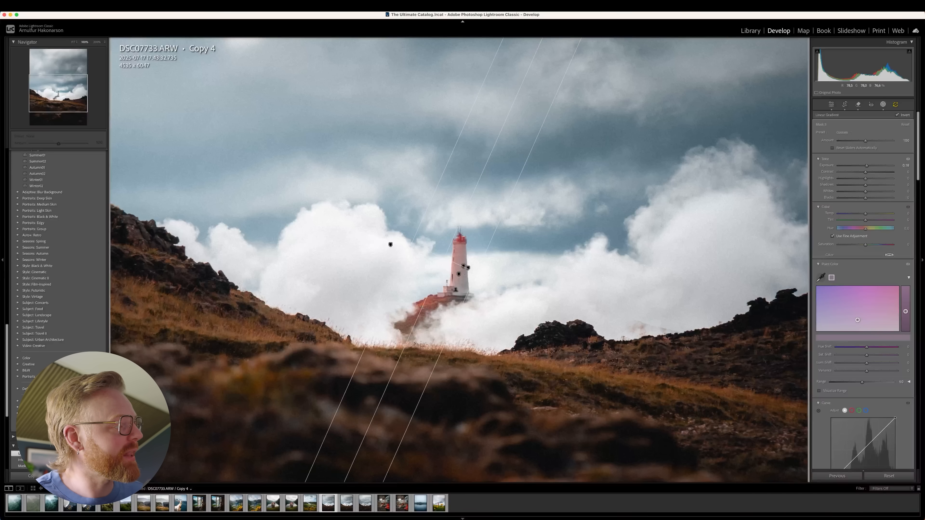
Set the left-side lighthouse mask's Exposure to 4.00 to judge the light, and move its linear gradient further left of the tower.
left_click_drag(413, 244, 407, 243)
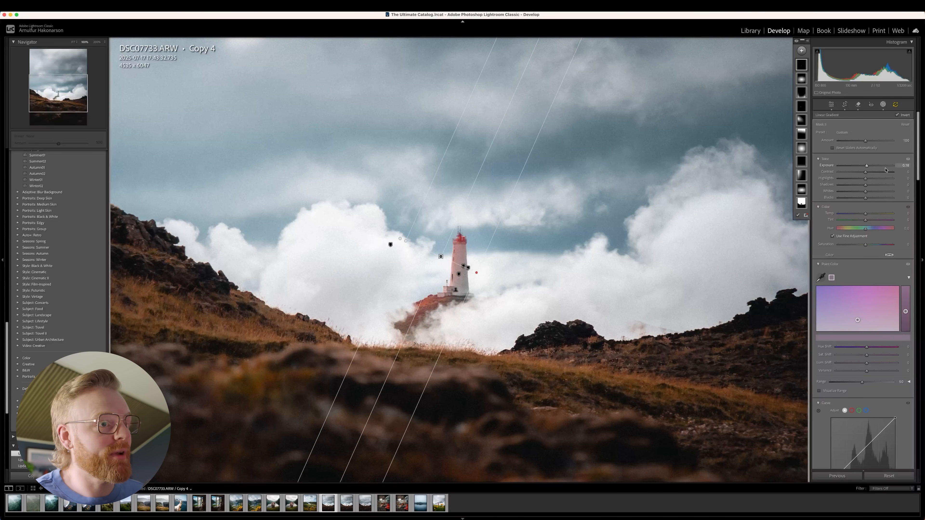
left_click_drag(867, 165, 893, 166)
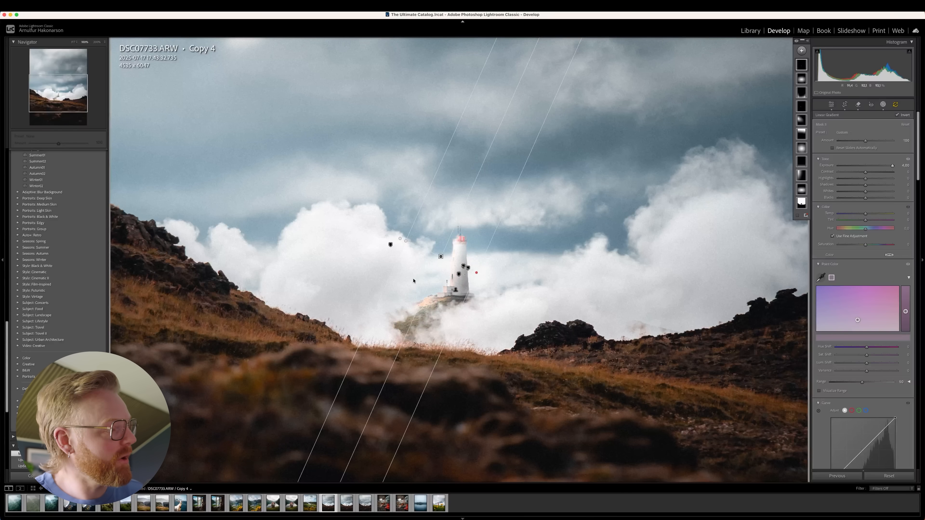
mouse_move(439, 257)
left_mouse_down()
mouse_move(382, 246)
mouse_move(470, 273)
mouse_move(416, 249)
mouse_move(425, 247)
left_mouse_up()
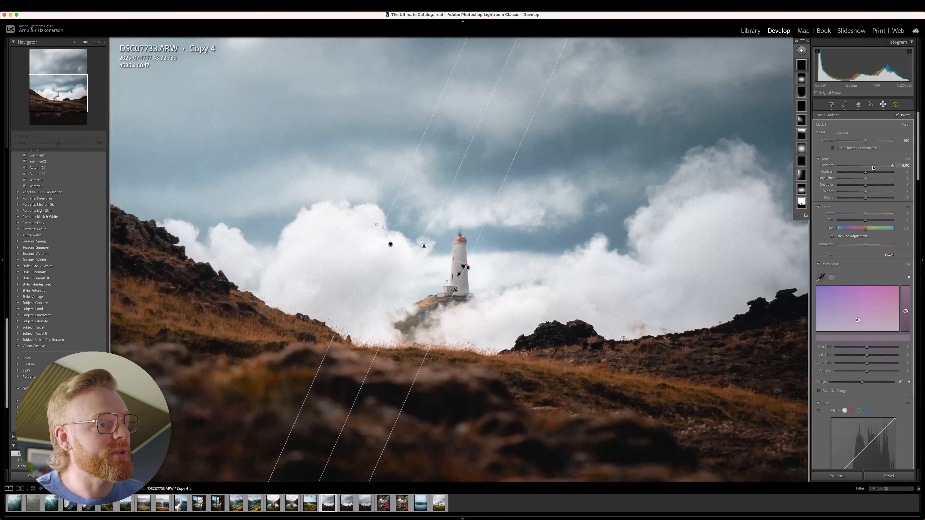
Reset the left-side lighthouse mask's Exposure and raise it only slightly for a subtle side light.
left_click(865, 166)
left_click_drag(865, 166, 871, 167)
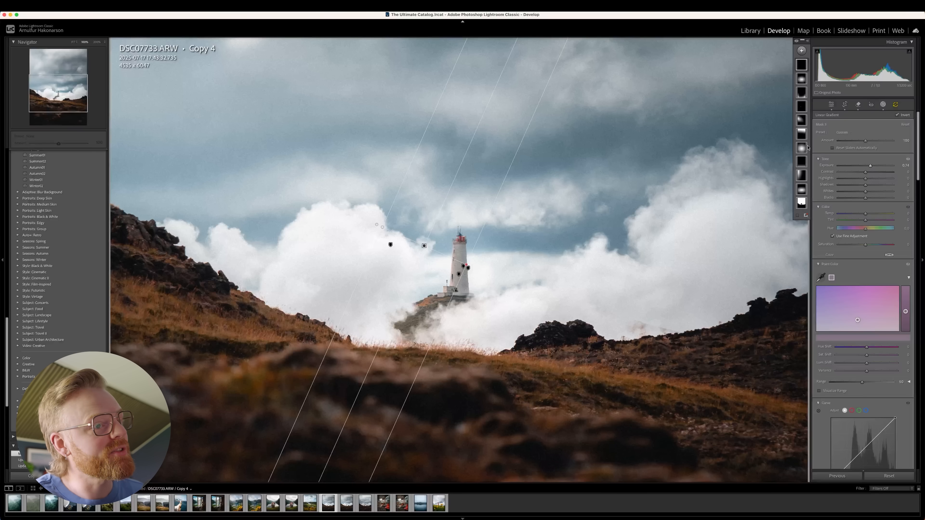
left_click_drag(871, 169, 868, 169)
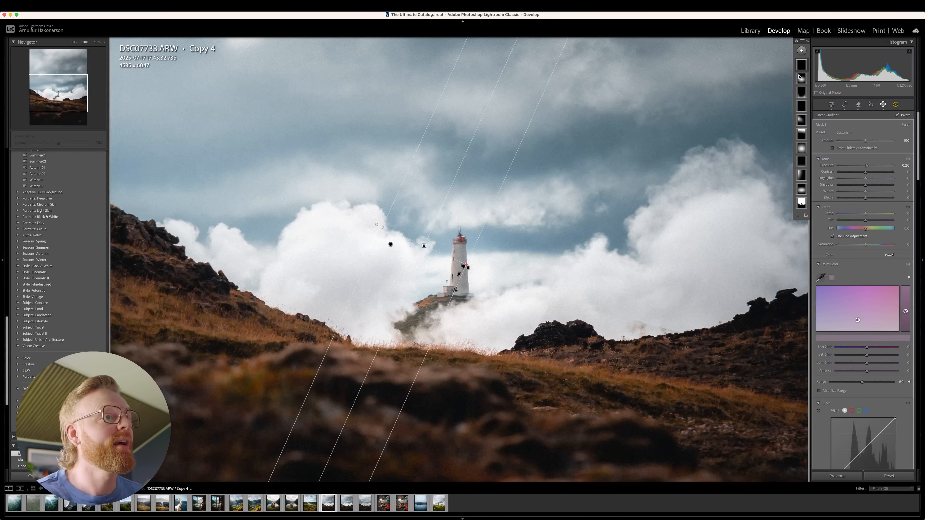
Add another Select Subject mask for the lighthouse and intersect it with a tilted linear gradient drawn from the tower's right side.
left_click(801, 50)
left_click(809, 62)
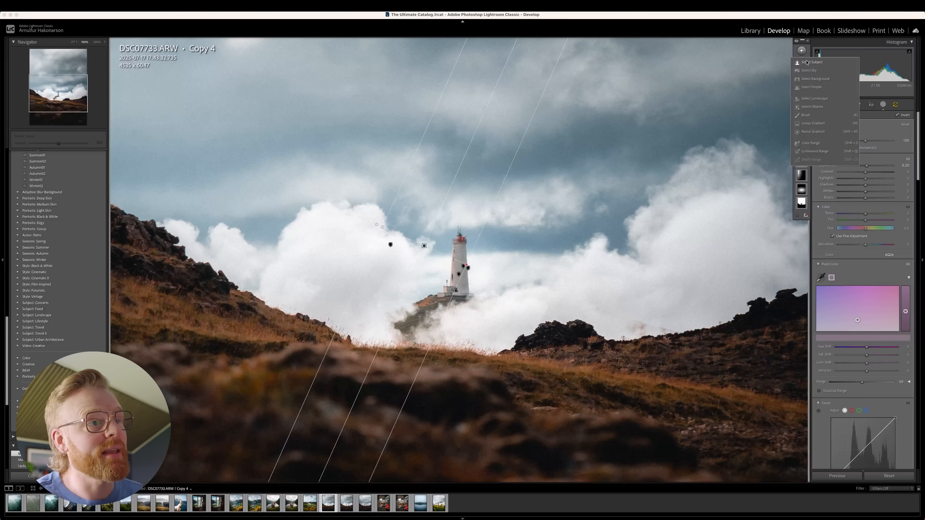
right_click(801, 66)
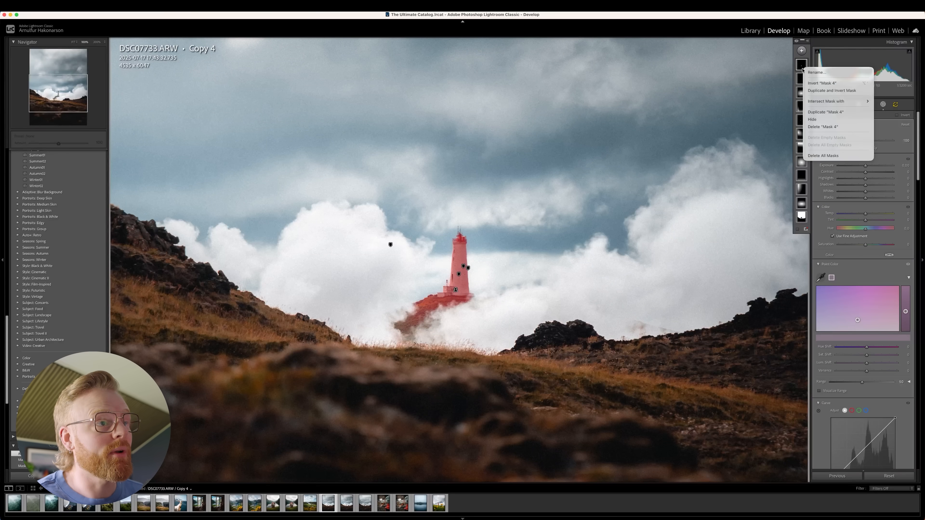
mouse_move(838, 101)
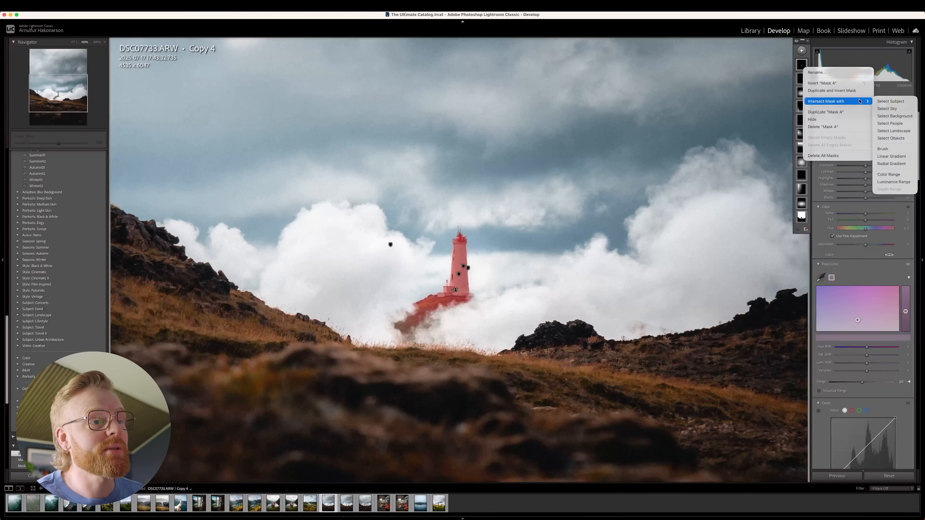
left_click(891, 156)
left_click_drag(502, 295, 436, 276)
left_click_drag(500, 294, 513, 296)
left_click_drag(488, 230, 486, 231)
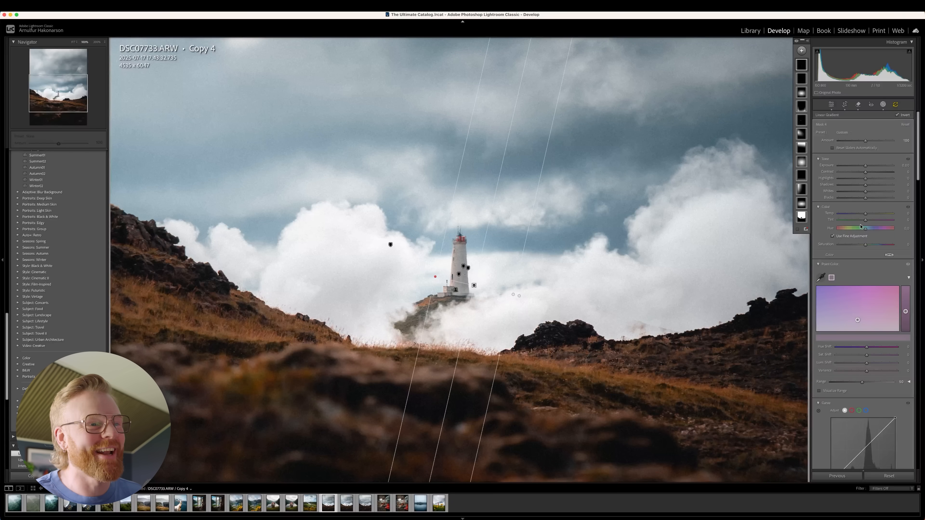
Darken the lighthouse's right-side mask with Exposure at -0.84, raised Contrast and lowered Shadows, and check it in the full photo.
left_click_drag(876, 164, 858, 186)
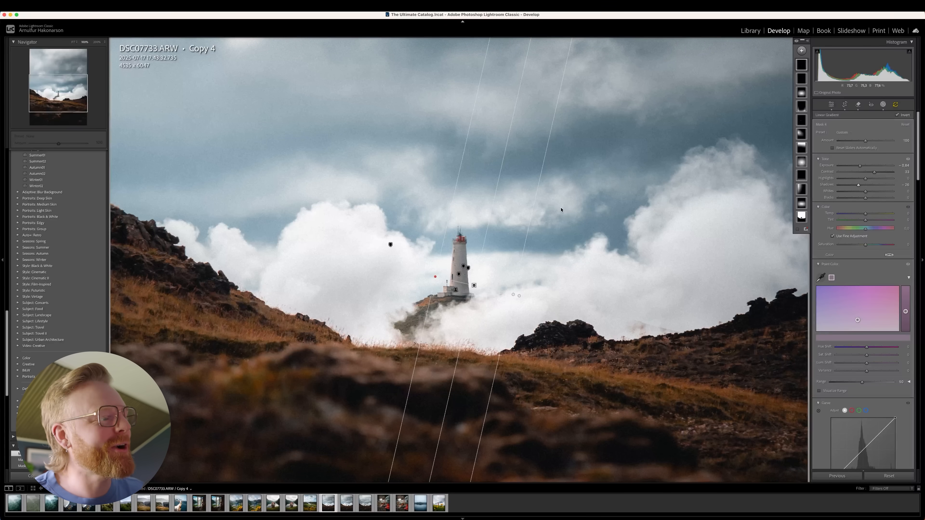
left_click(74, 42)
left_click_drag(483, 308, 486, 308)
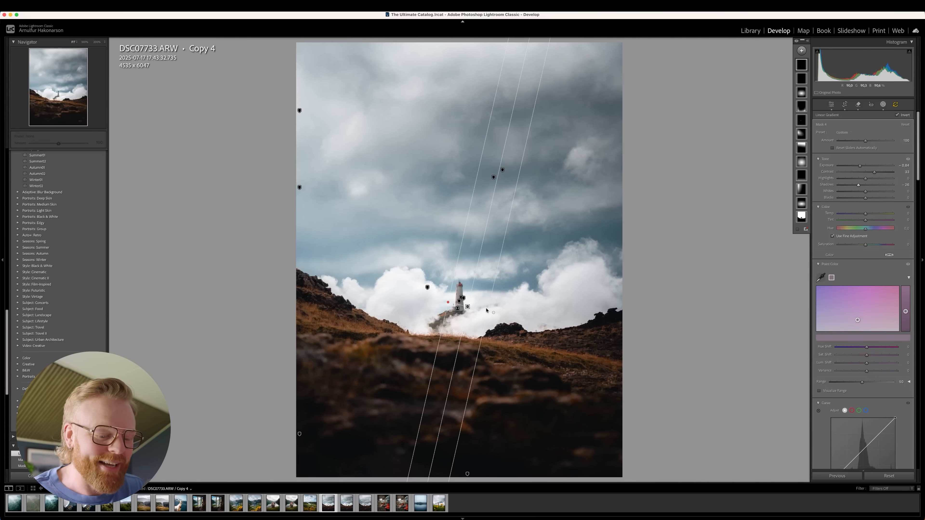